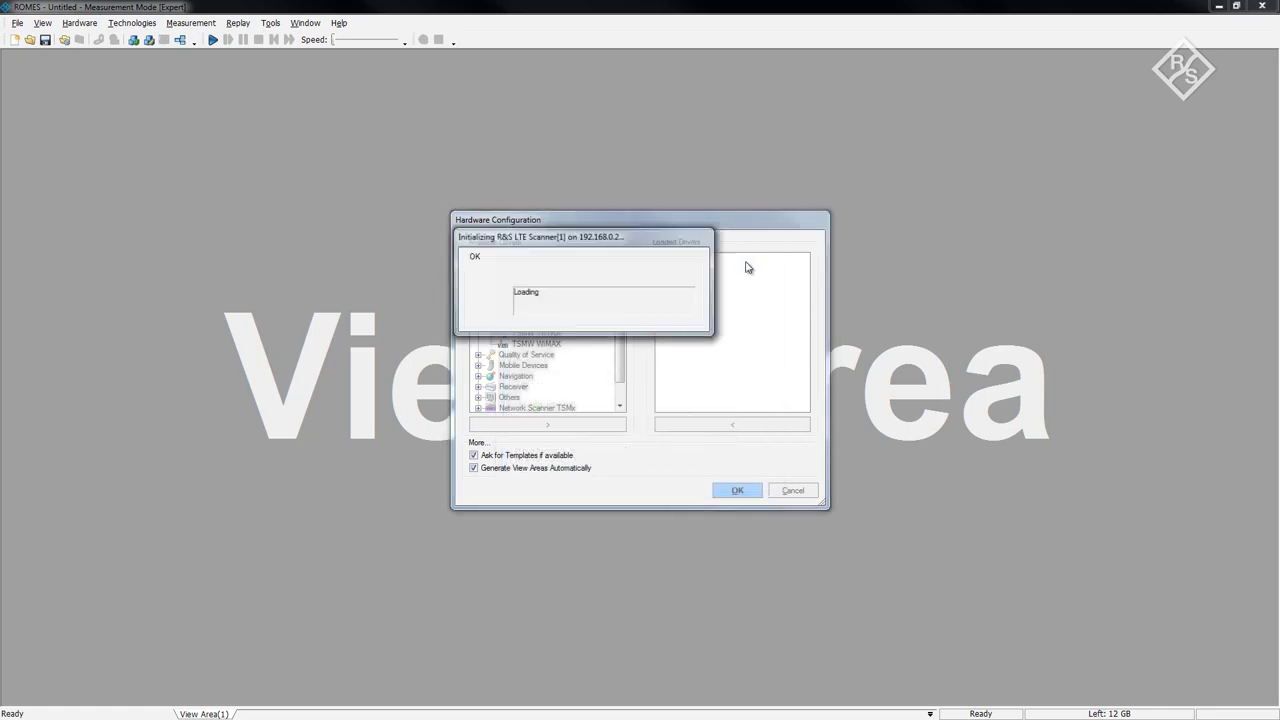
Accept the hardware configuration with the R&S LTE Scanner driver loaded and open that scanner's settings
click(686, 455)
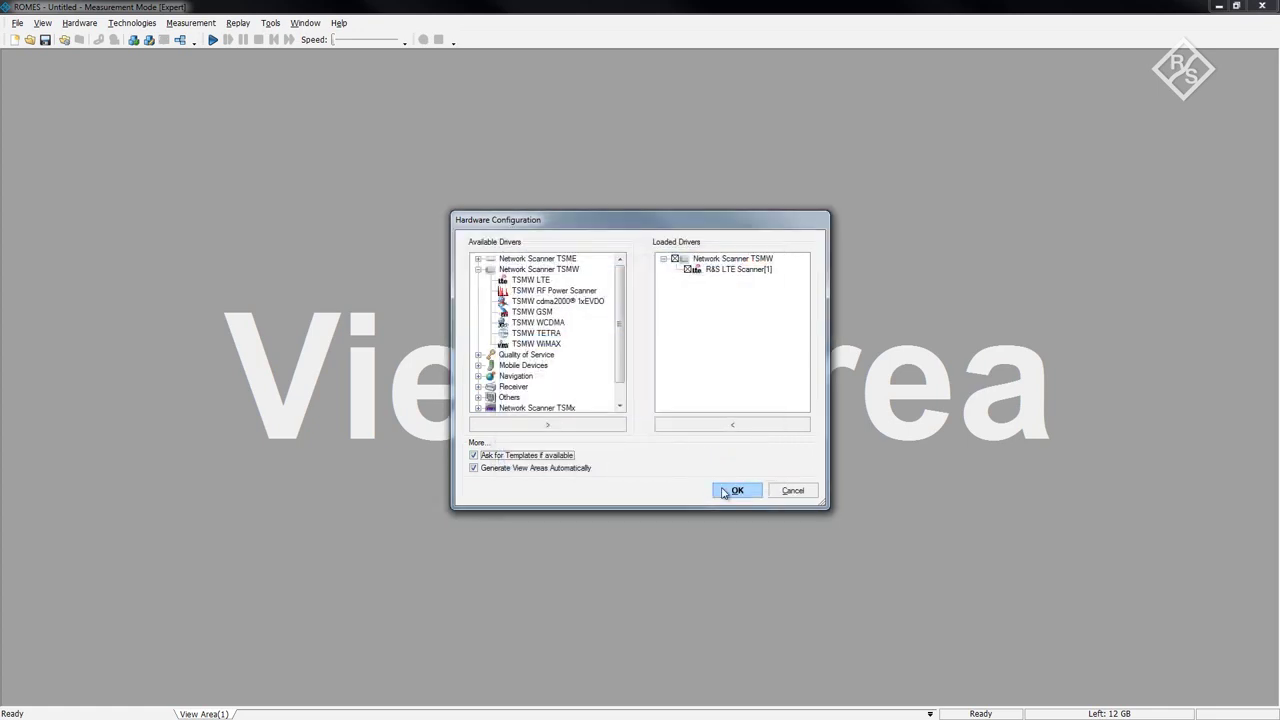
click(736, 490)
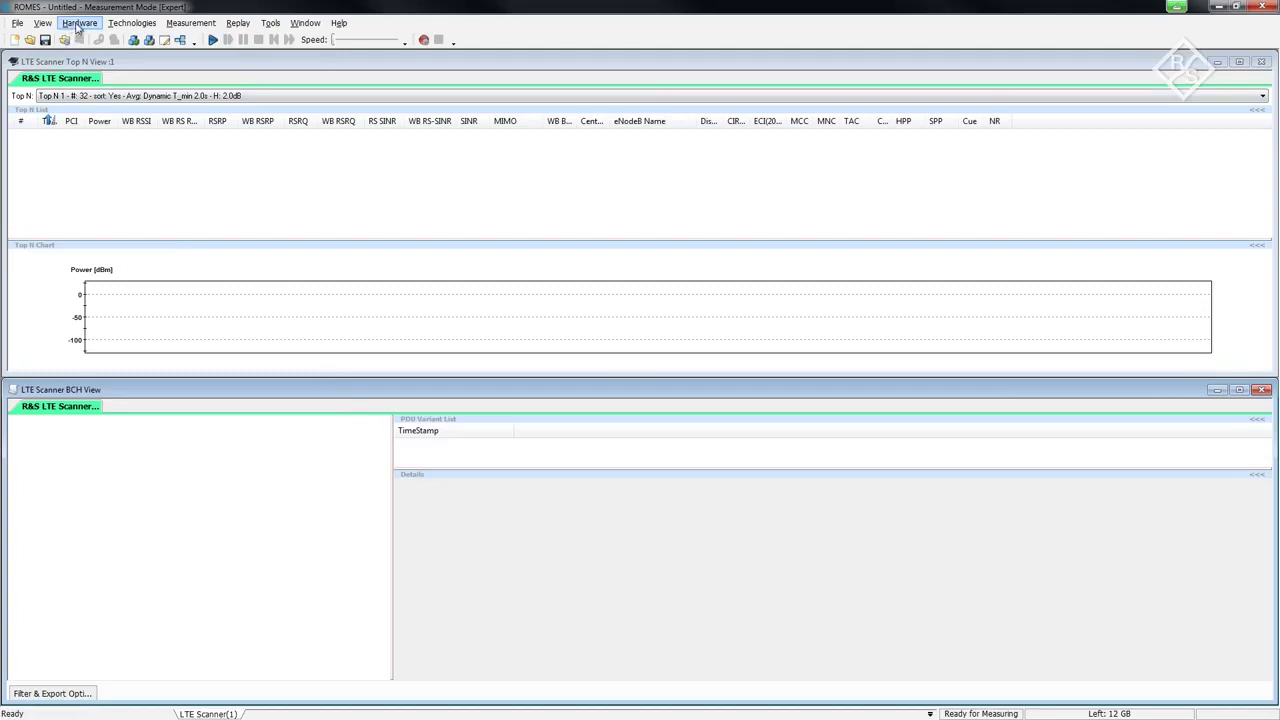
click(79, 24)
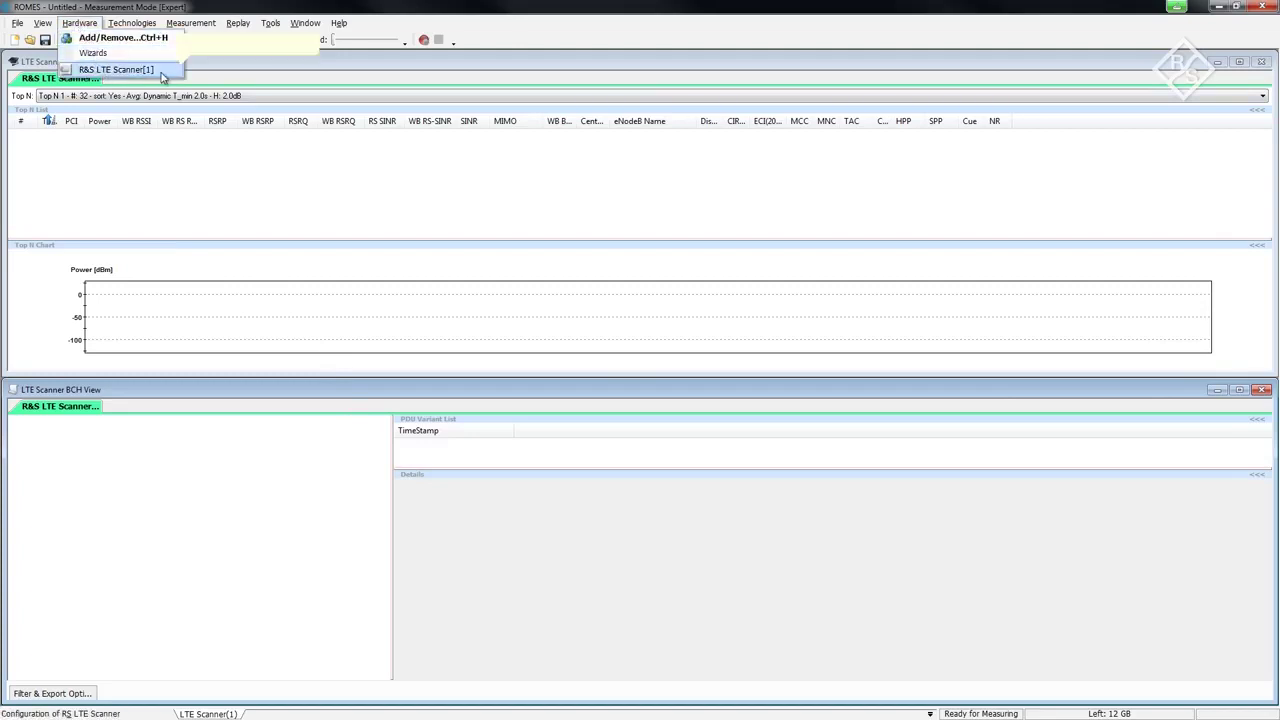
click(116, 70)
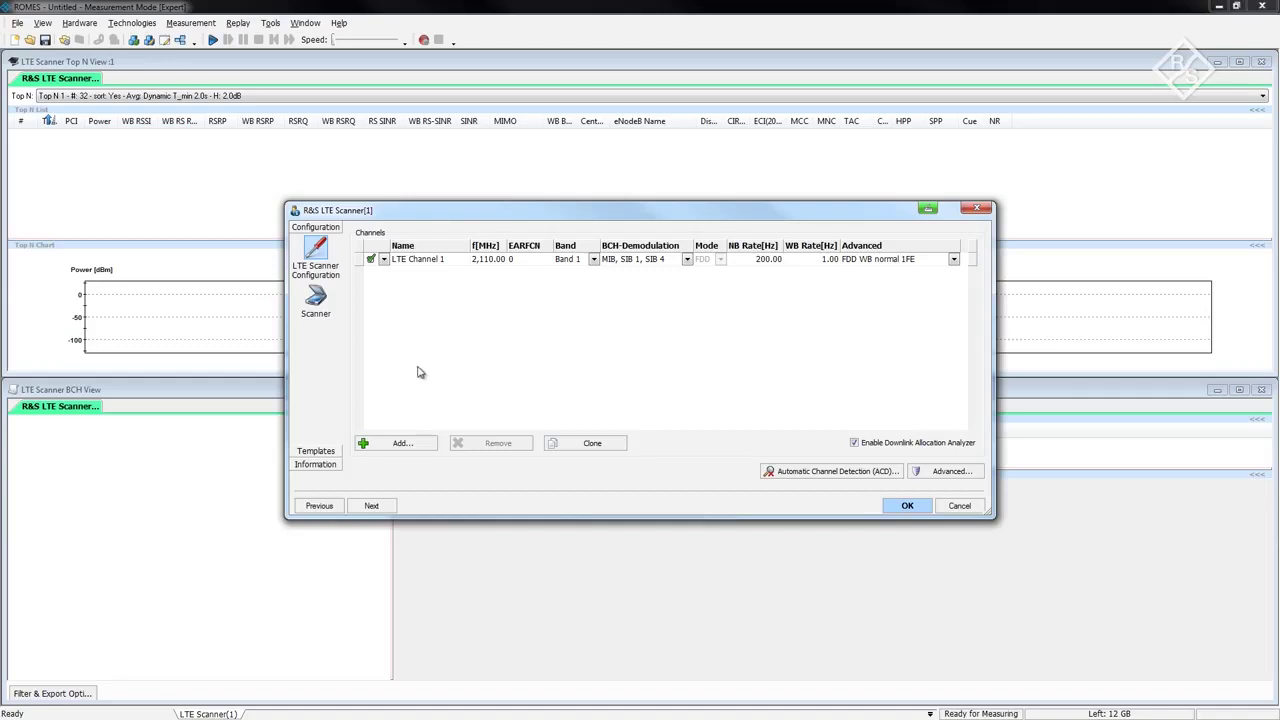
Rename the existing LTE channel as "Automatic Channel Detection"
click(449, 261)
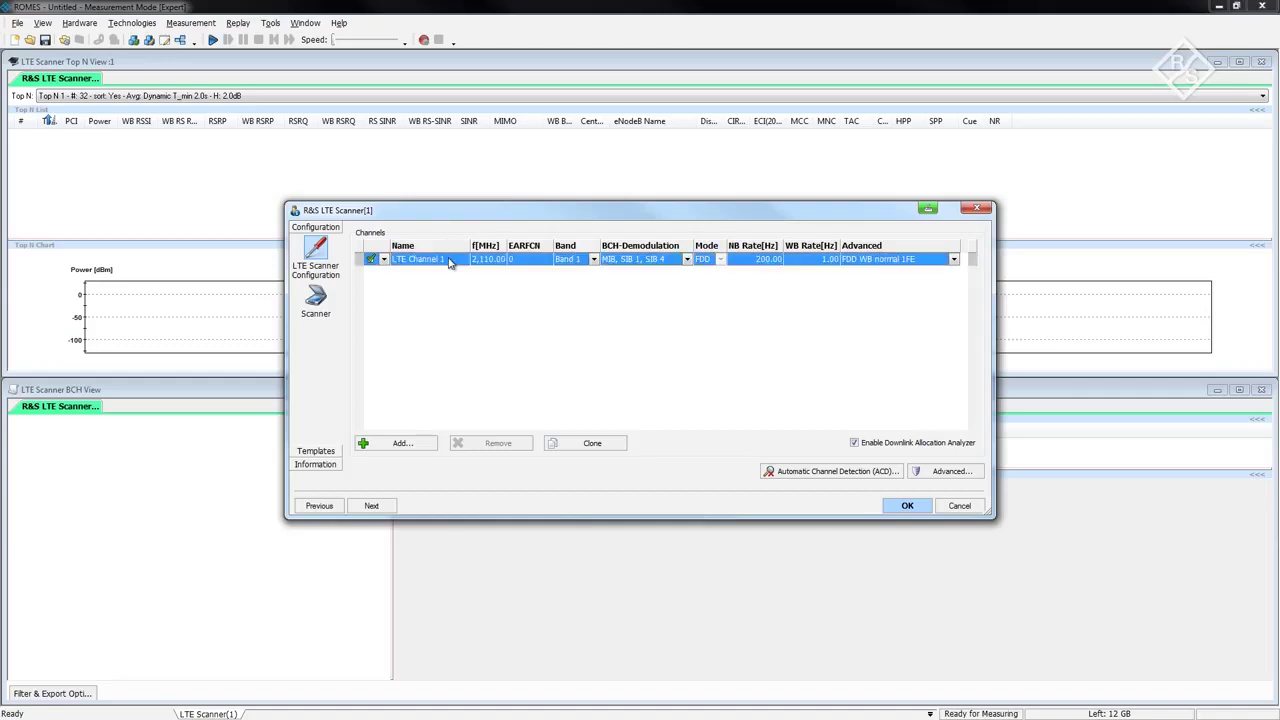
text(Au)
text(tomatic Channel Detectio)
text(n)
key(Return)
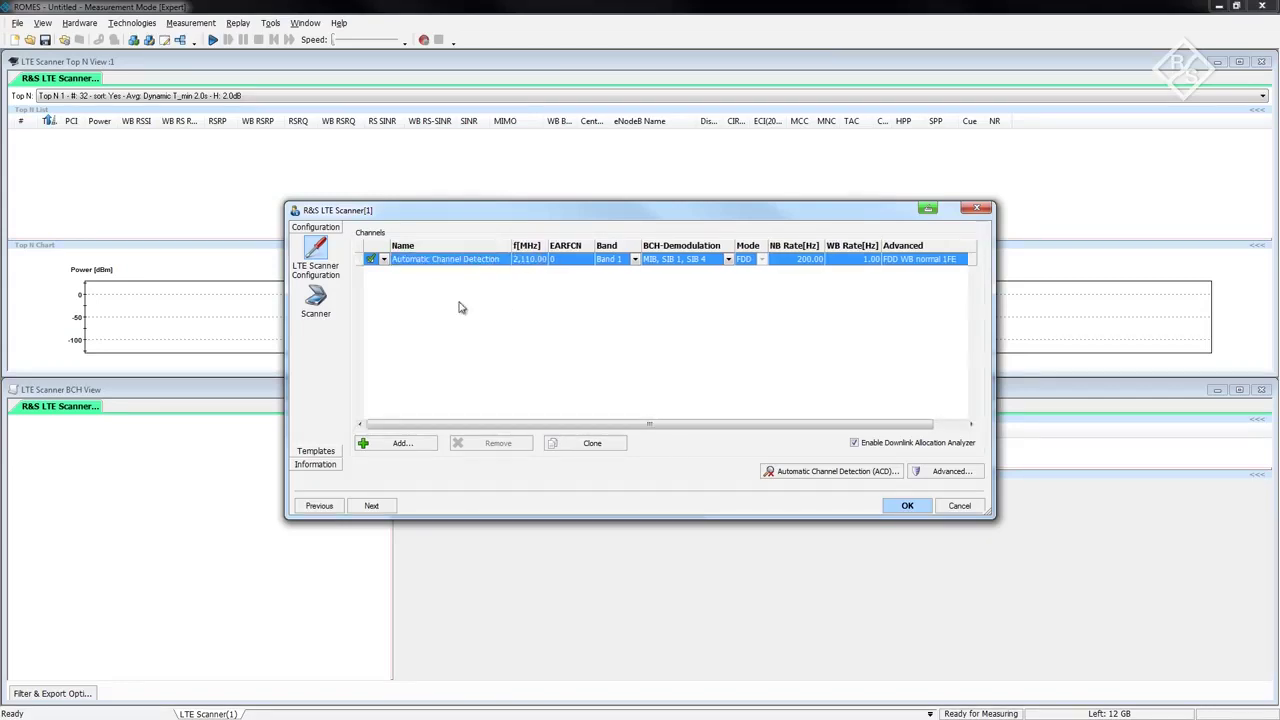
Switch the channel from a fixed frequency and band to automatic channel detection (ACD)
click(635, 259)
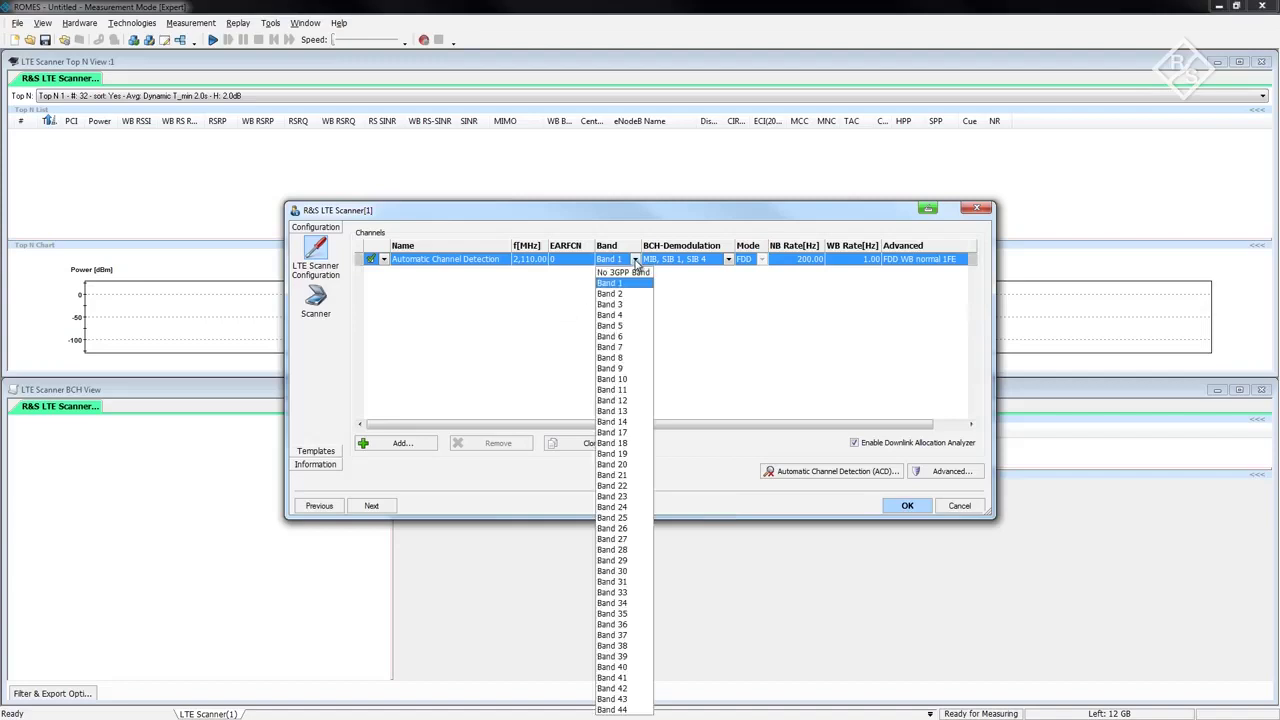
key(Escape)
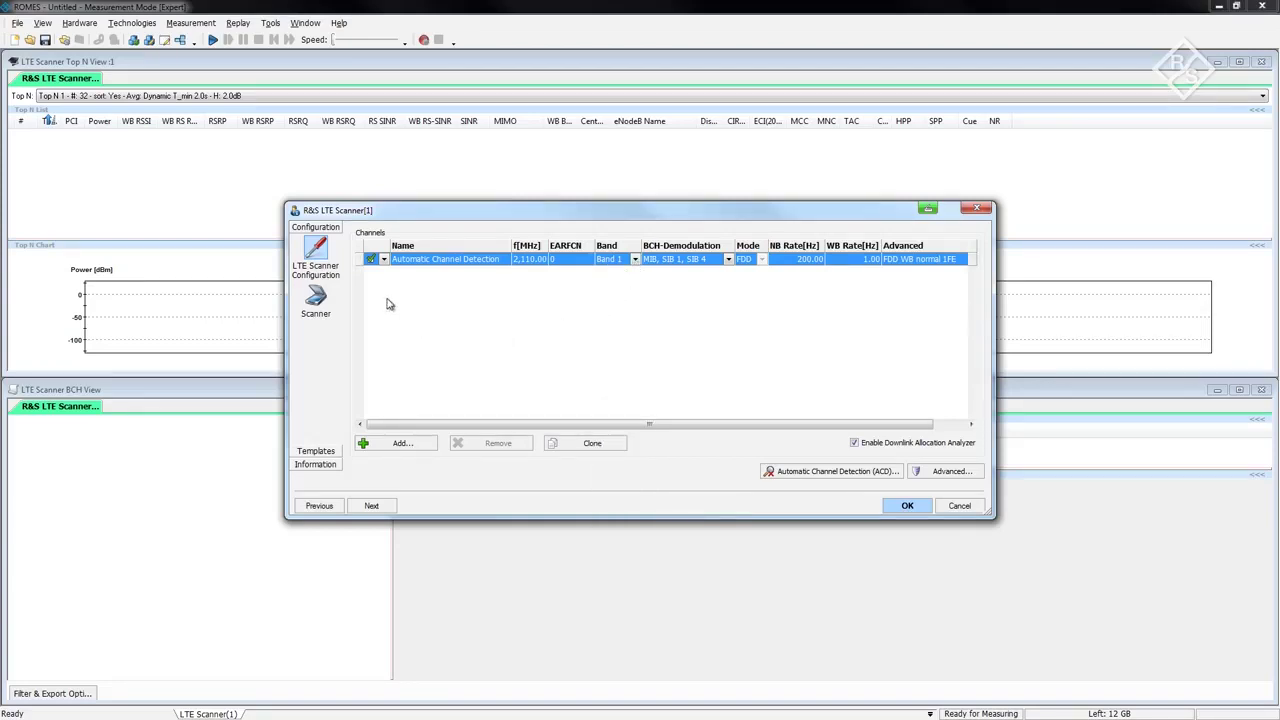
click(383, 259)
click(392, 297)
click(500, 262)
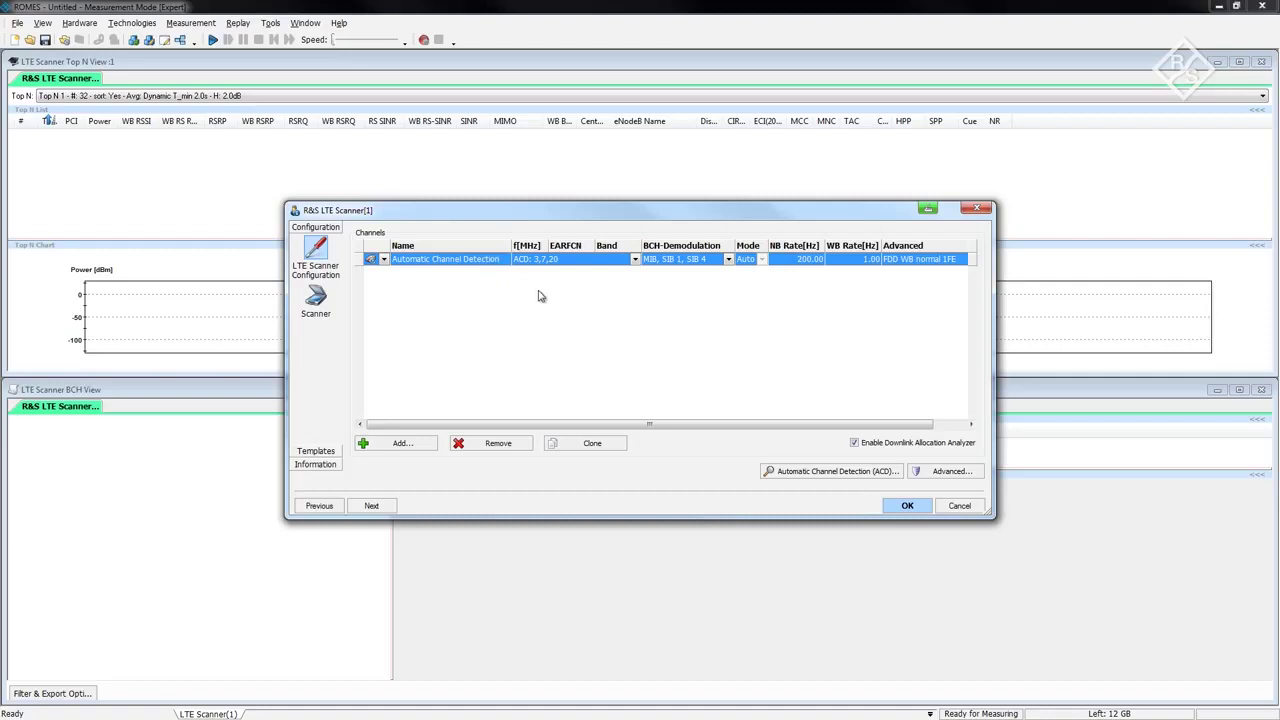
Open the automatic channel detection settings and select LTE Bands 2 and 4 for scanning in place of Bands 3 and 7
click(773, 472)
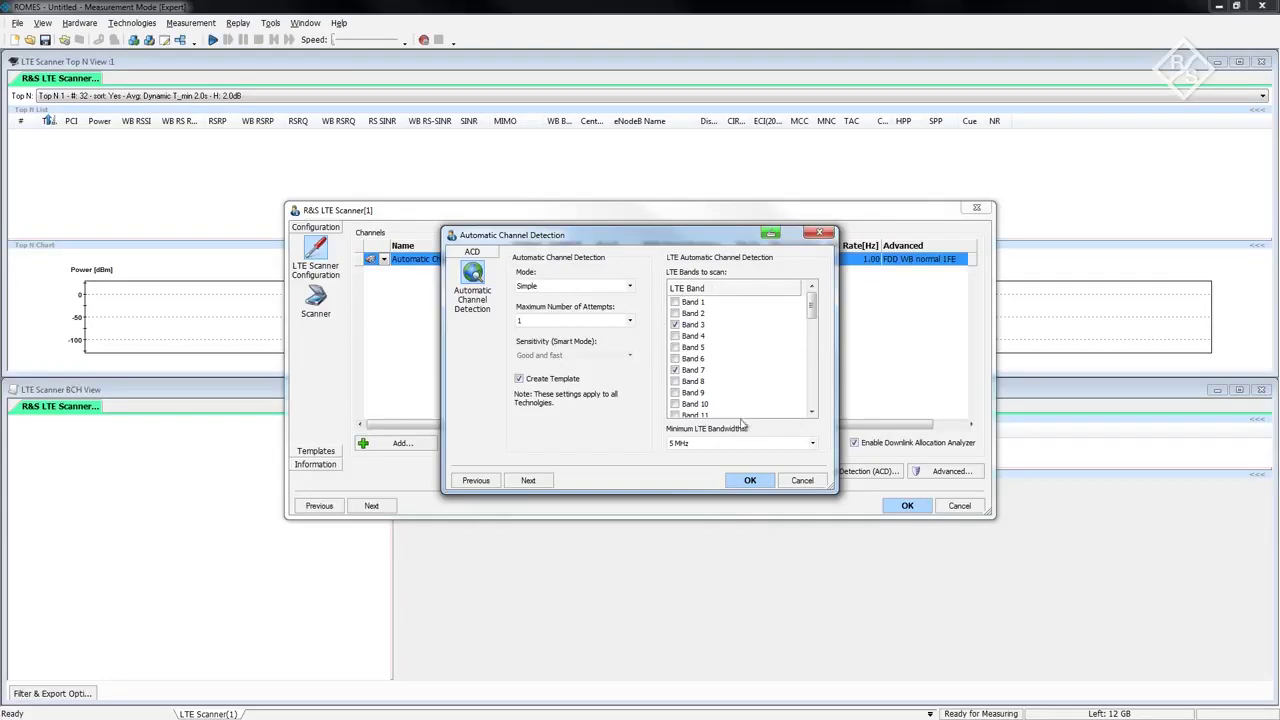
click(696, 326)
click(676, 314)
click(676, 337)
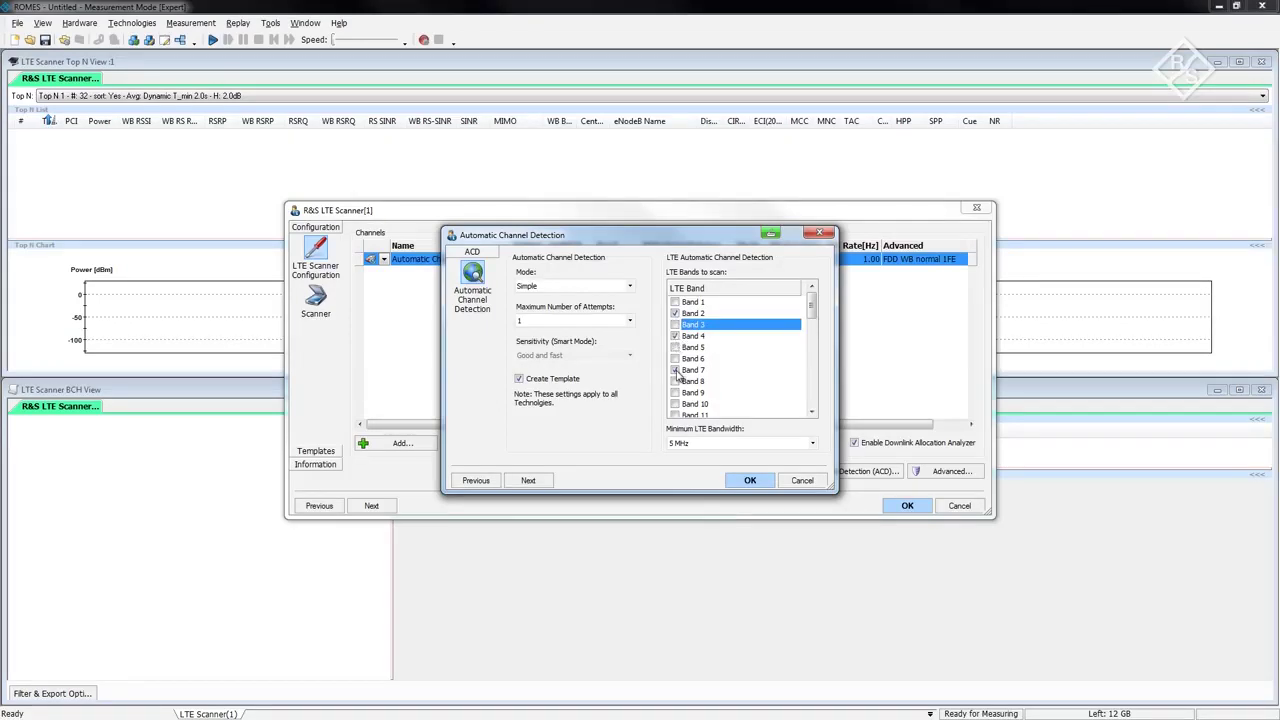
Include Bands 12, 13, 14, 17 and 25 in the scan, exclude Band 20, and choose 5 MHz as the minimum LTE bandwidth
click(812, 411)
click(812, 411)
click(812, 411)
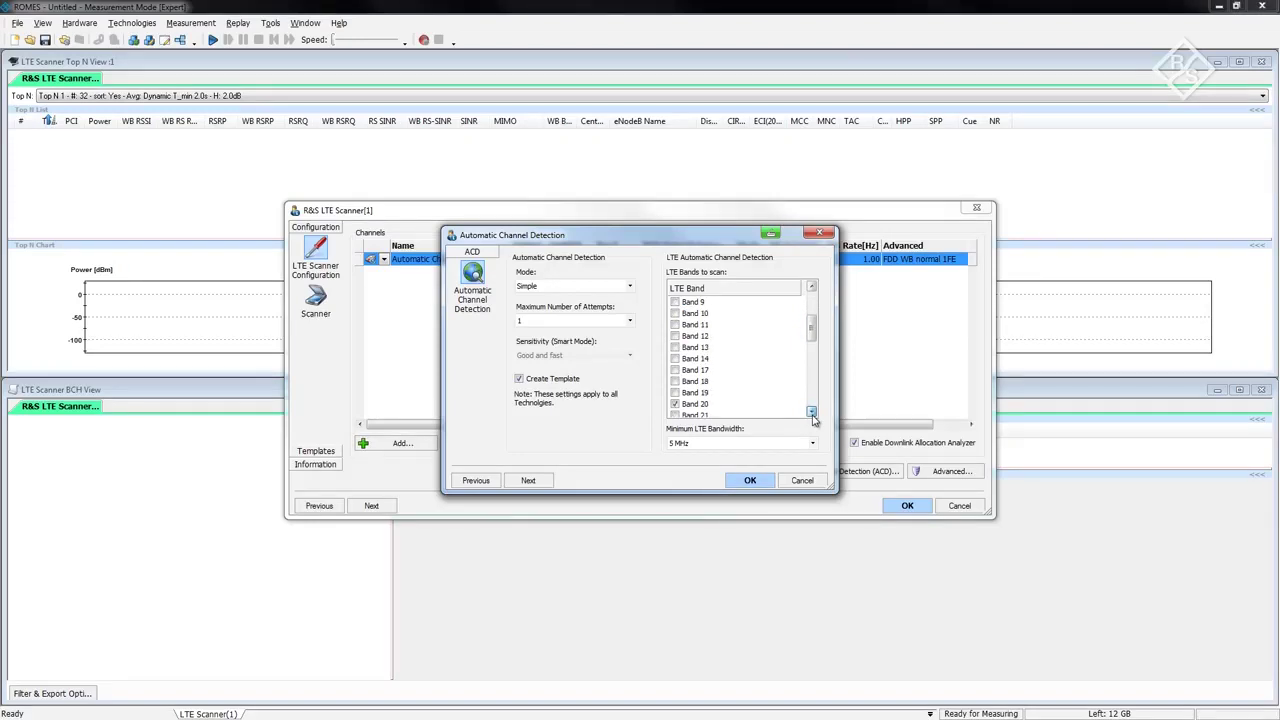
click(676, 359)
click(676, 370)
click(676, 404)
click(812, 411)
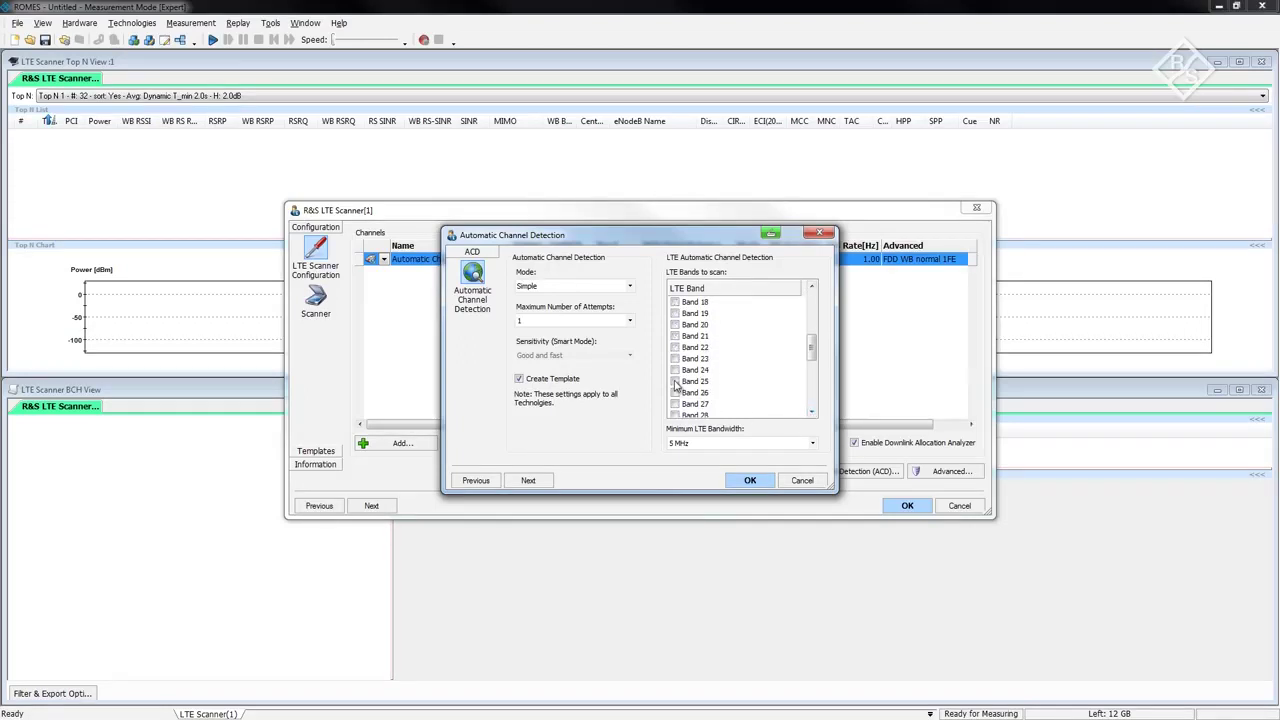
click(676, 383)
drag(812, 350, 813, 378)
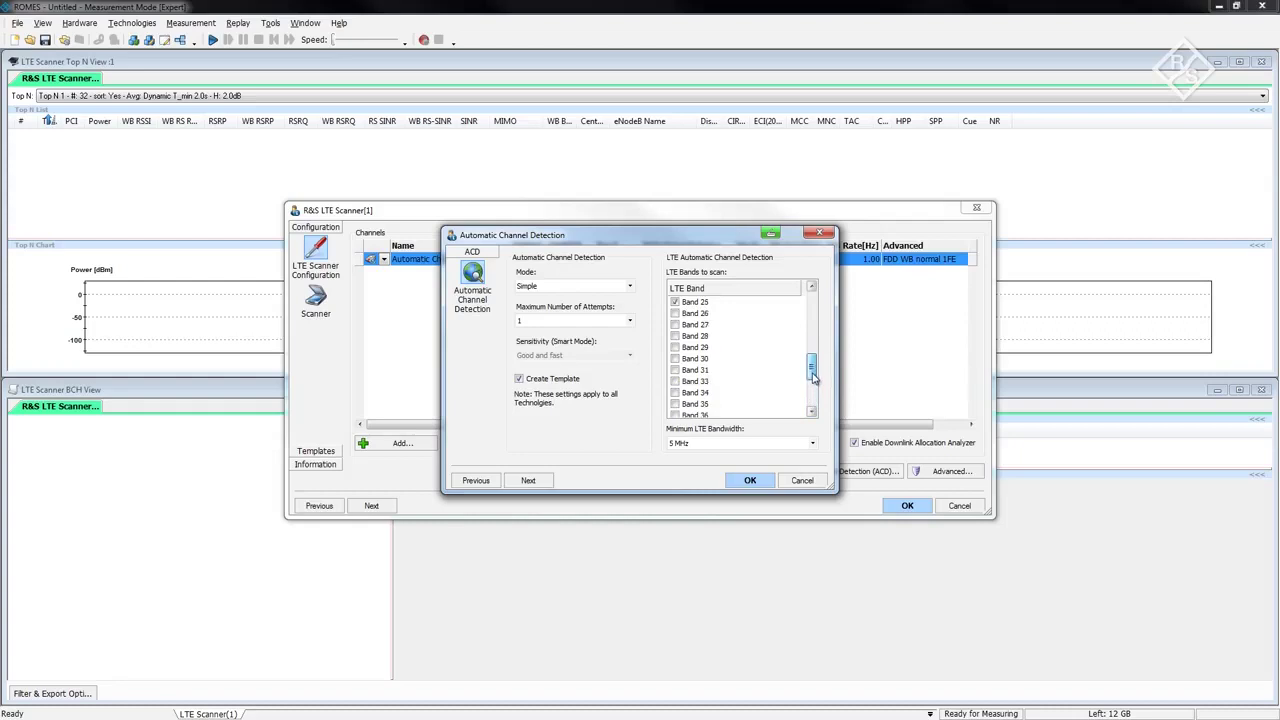
click(812, 443)
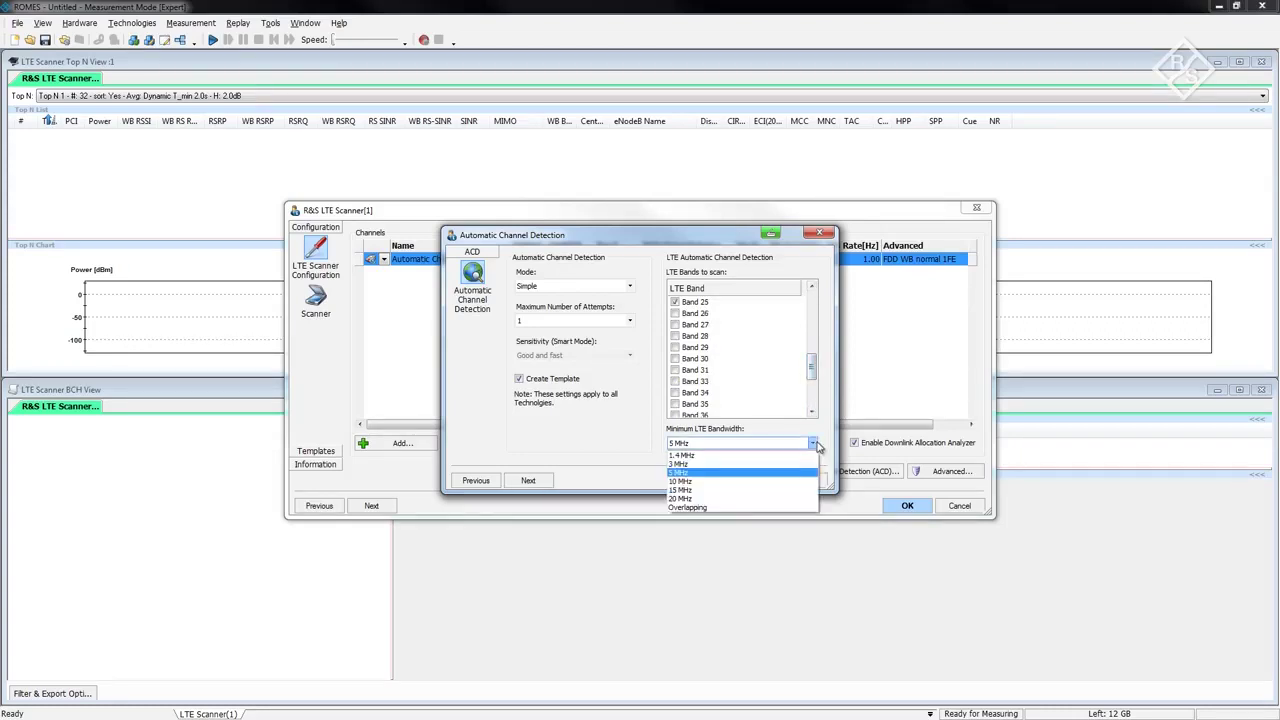
click(748, 474)
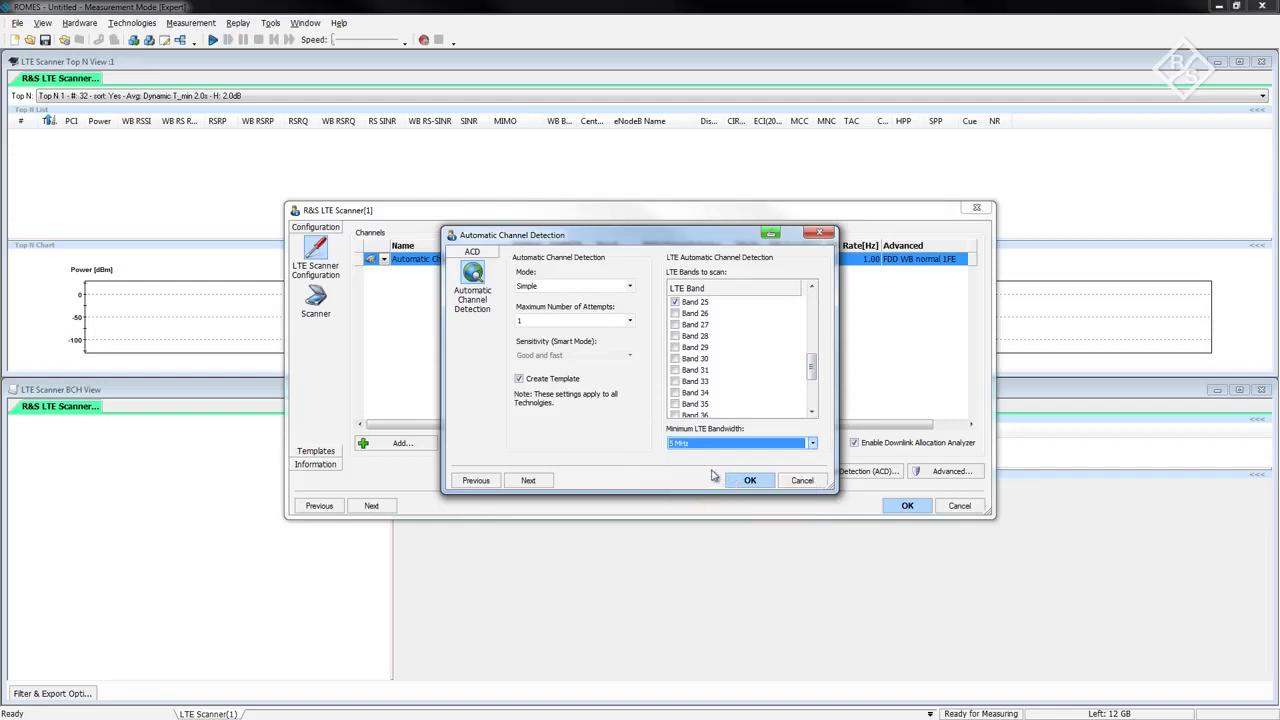
Set the channel detection mode to Smart and load the required RF Power Scanner, connected on front end Rx 1 only
click(630, 287)
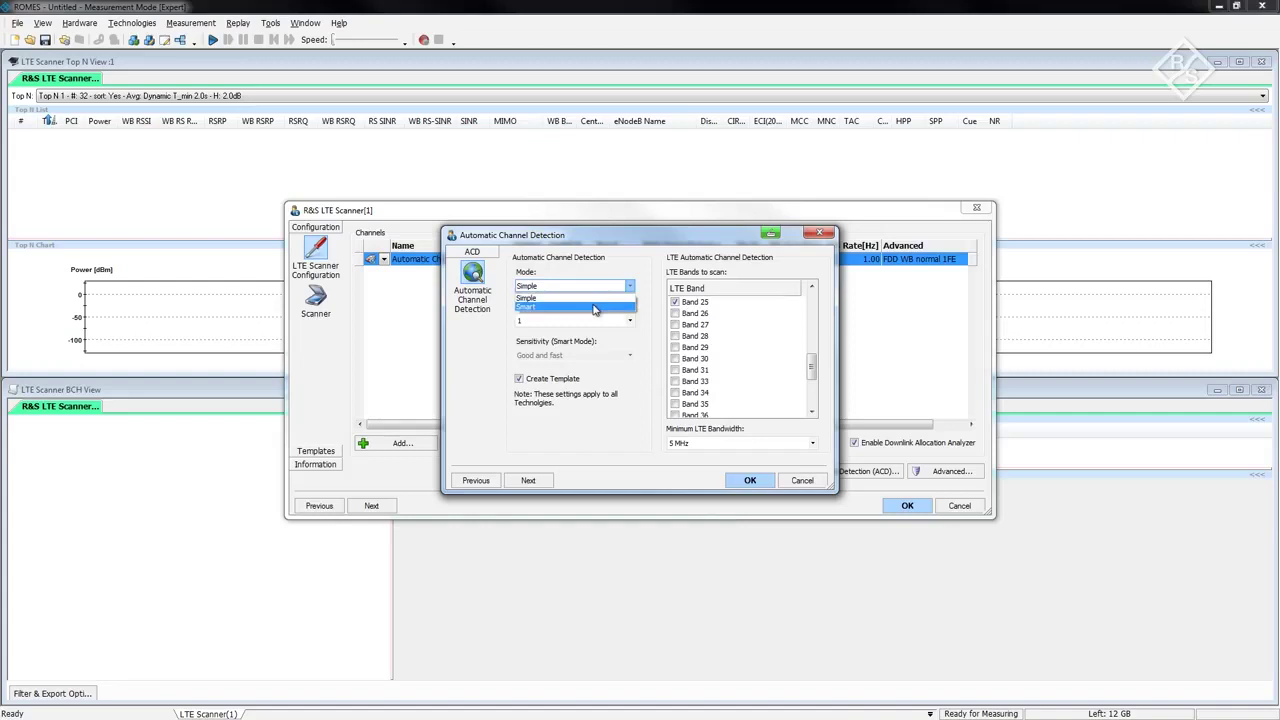
click(594, 307)
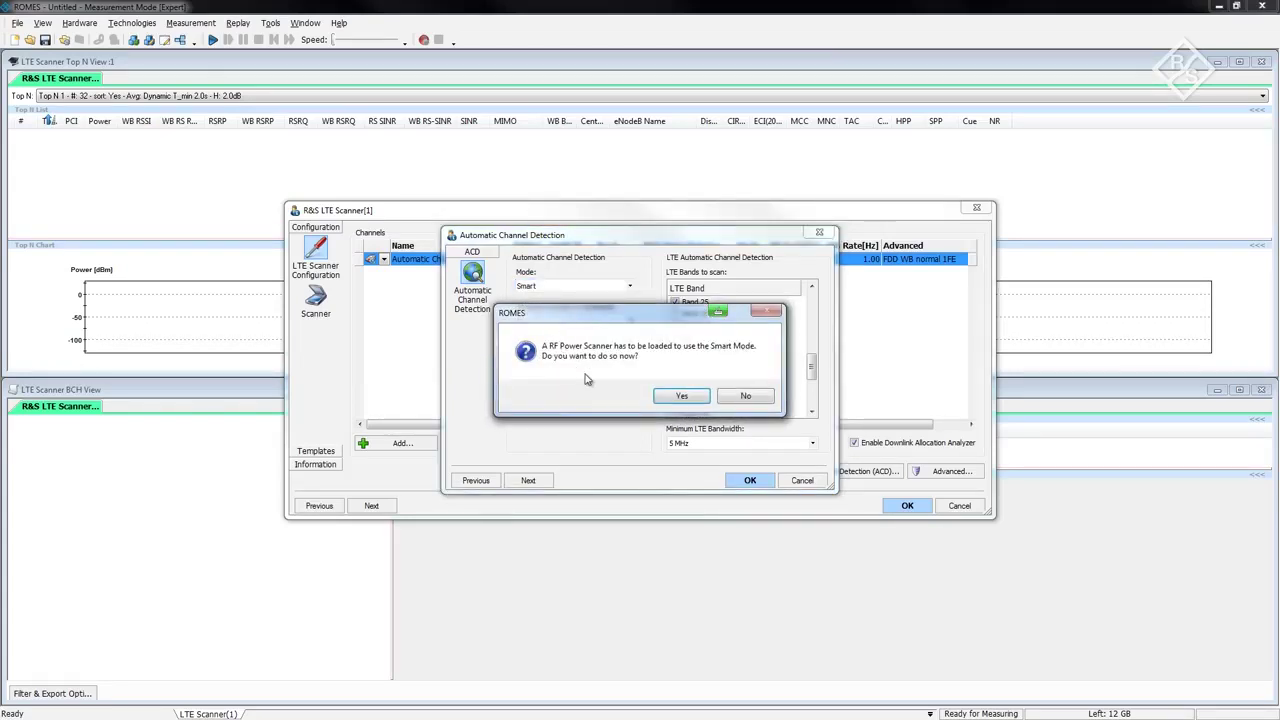
click(678, 397)
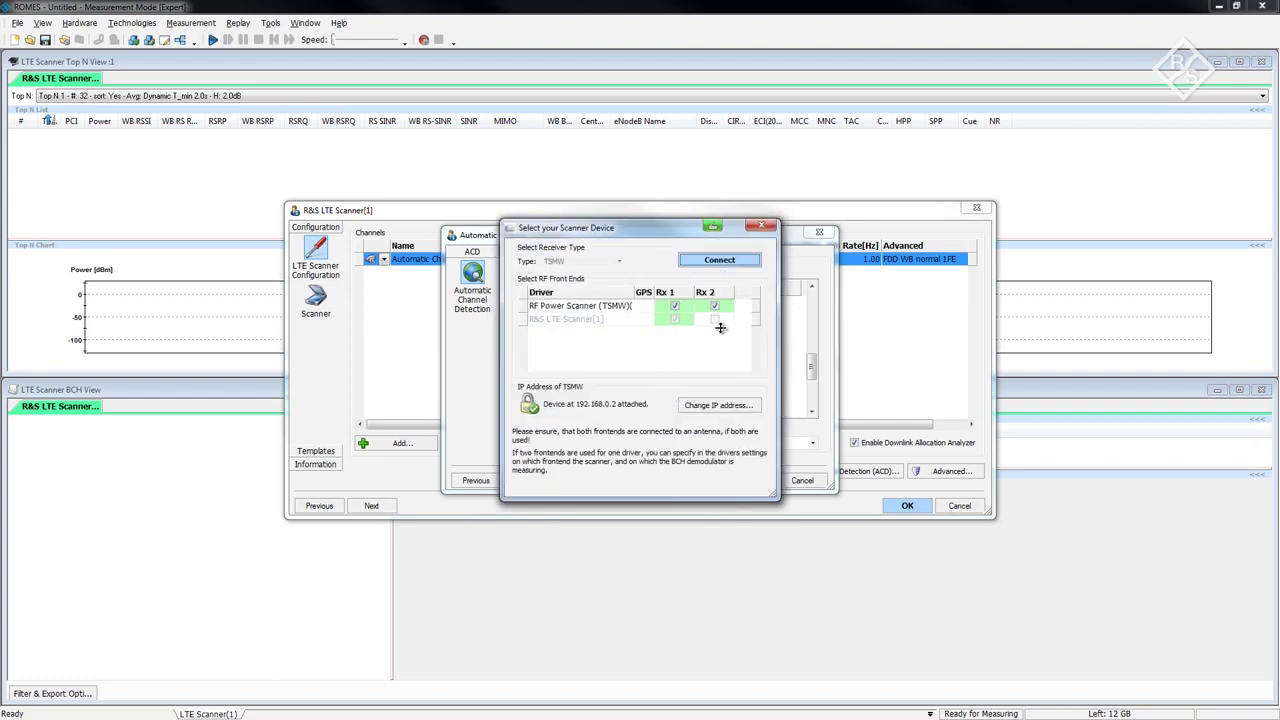
click(714, 305)
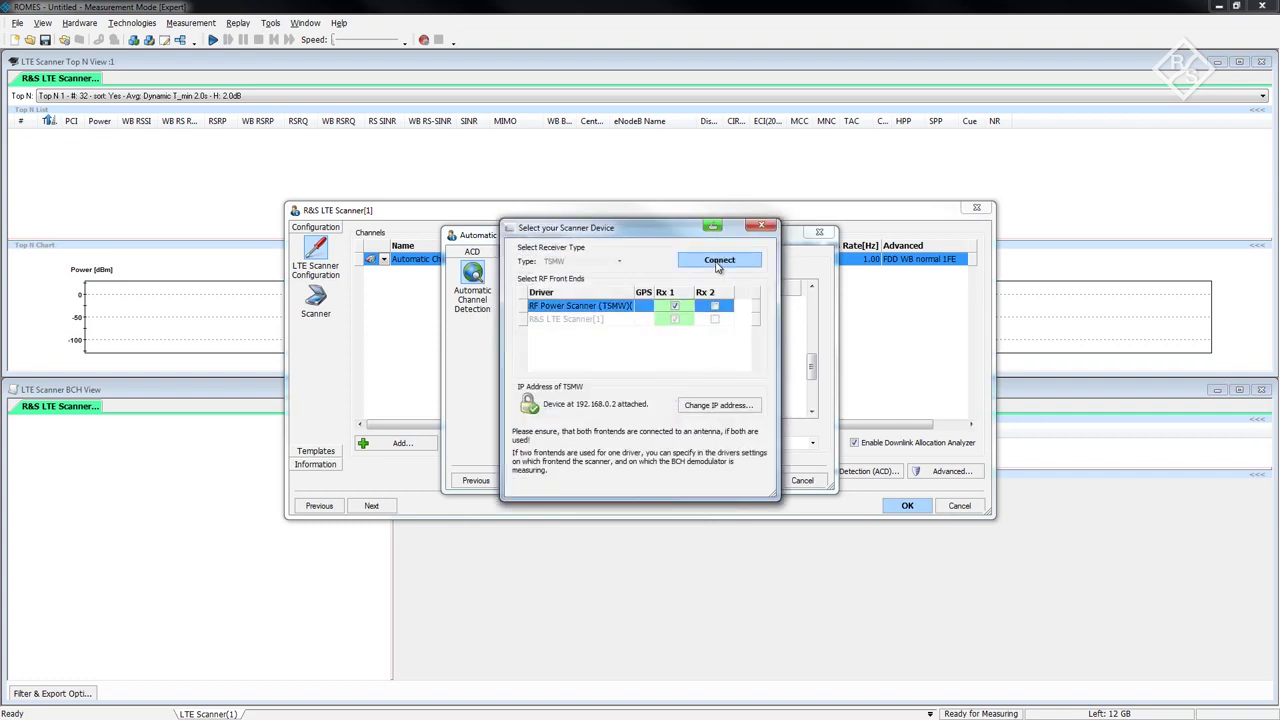
click(717, 263)
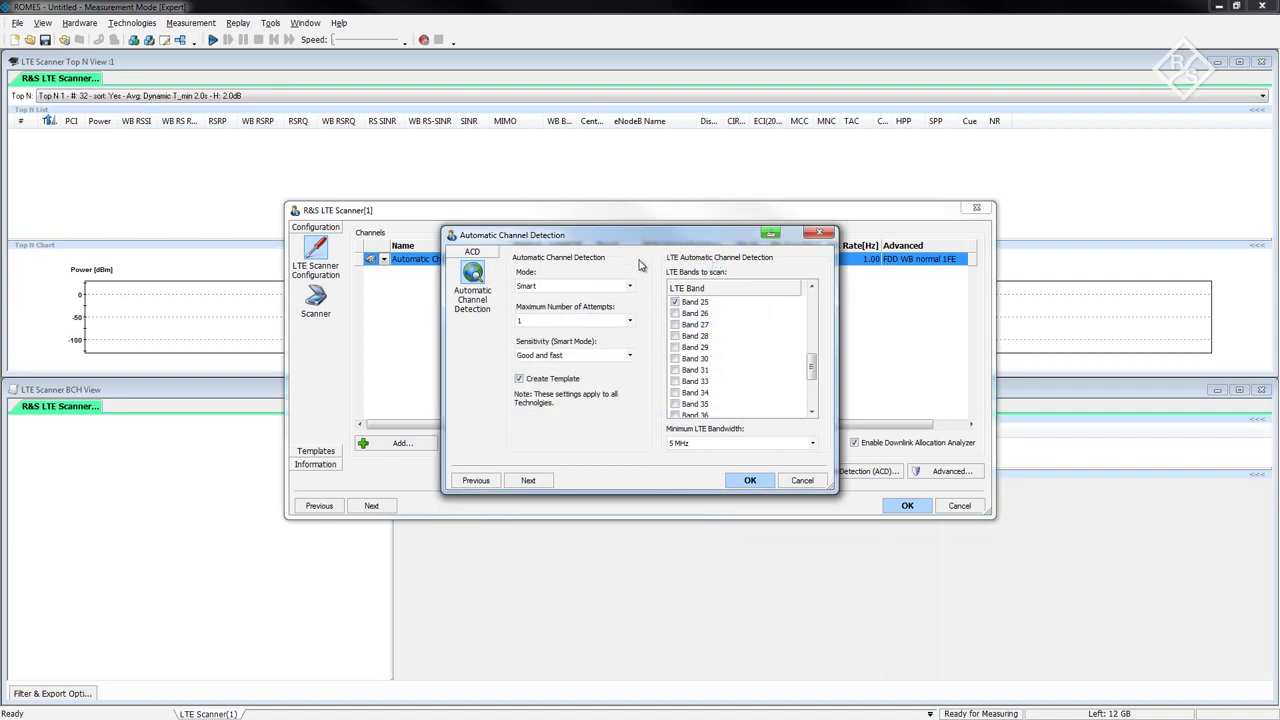
Choose 1 as the maximum number of attempts and "Good and fast" as the sensitivity, and accept the channel detection settings
click(630, 321)
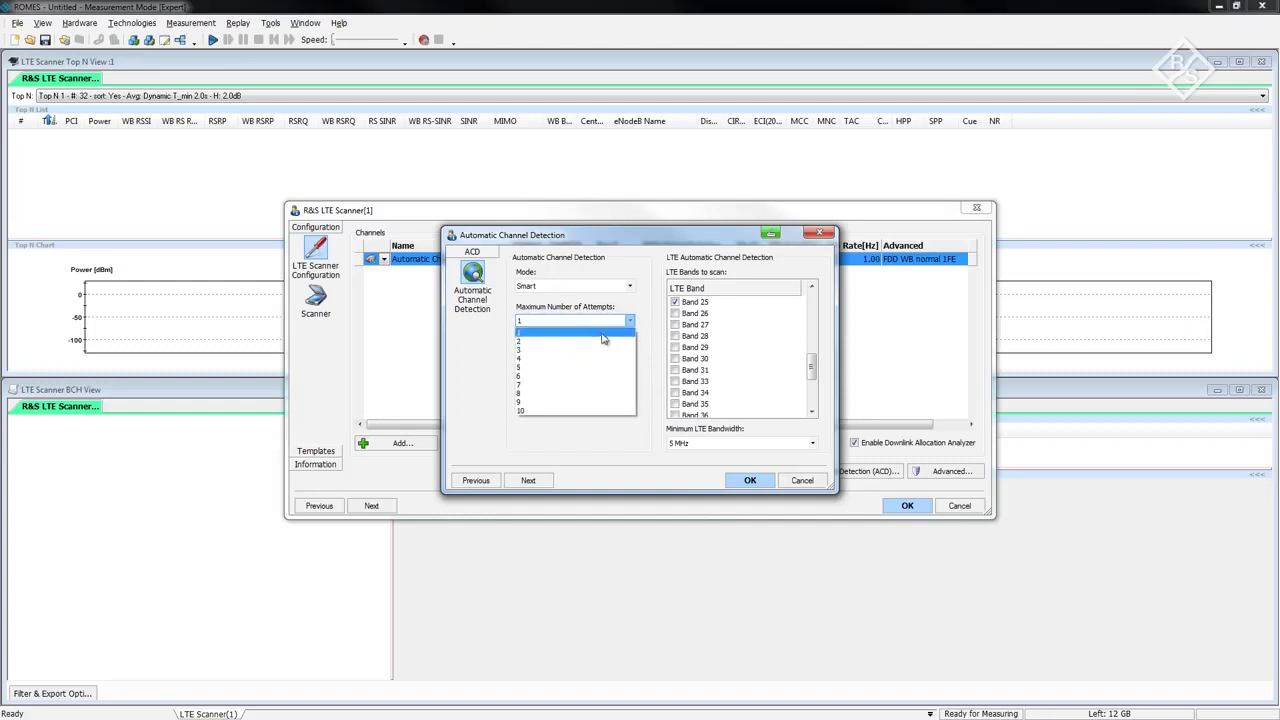
click(603, 334)
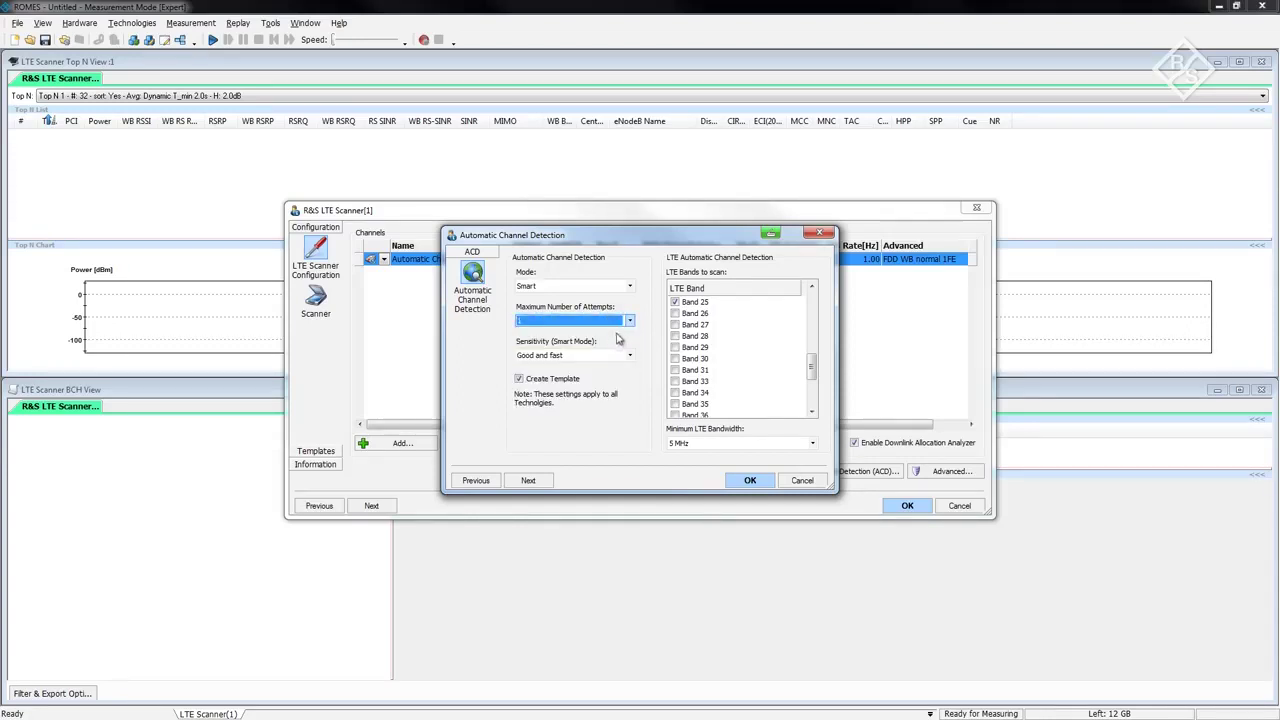
click(630, 355)
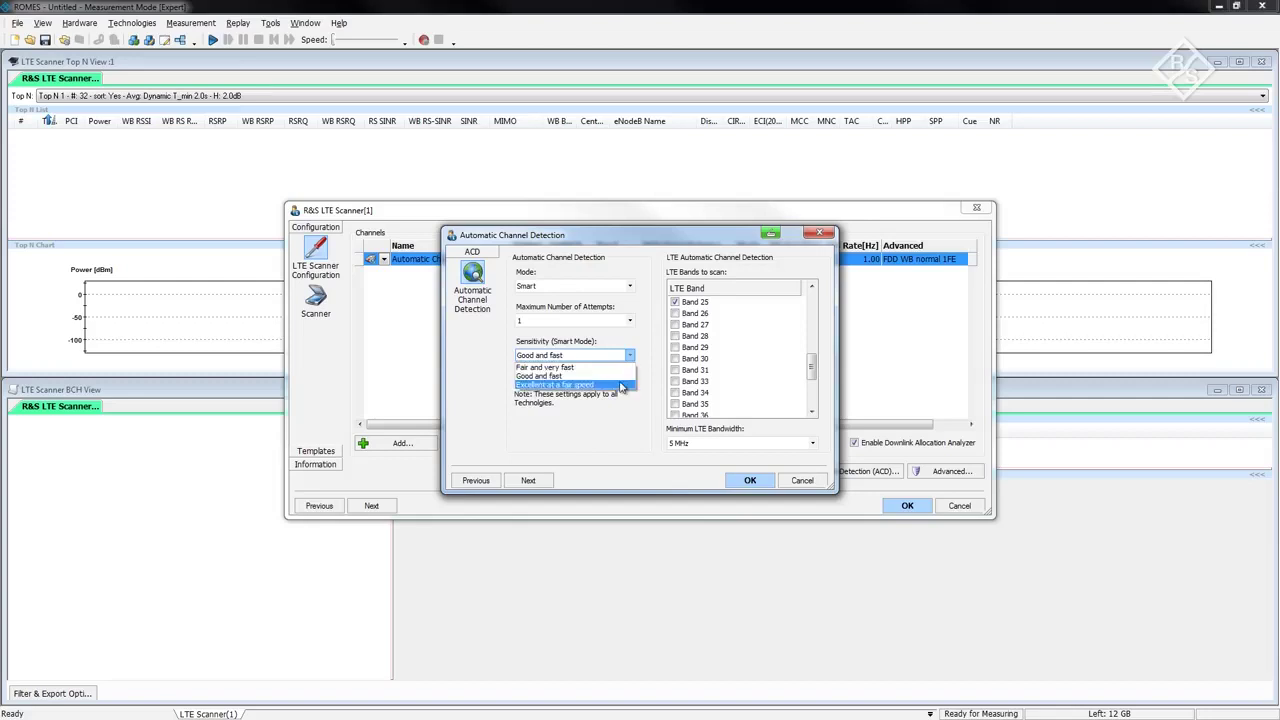
click(618, 376)
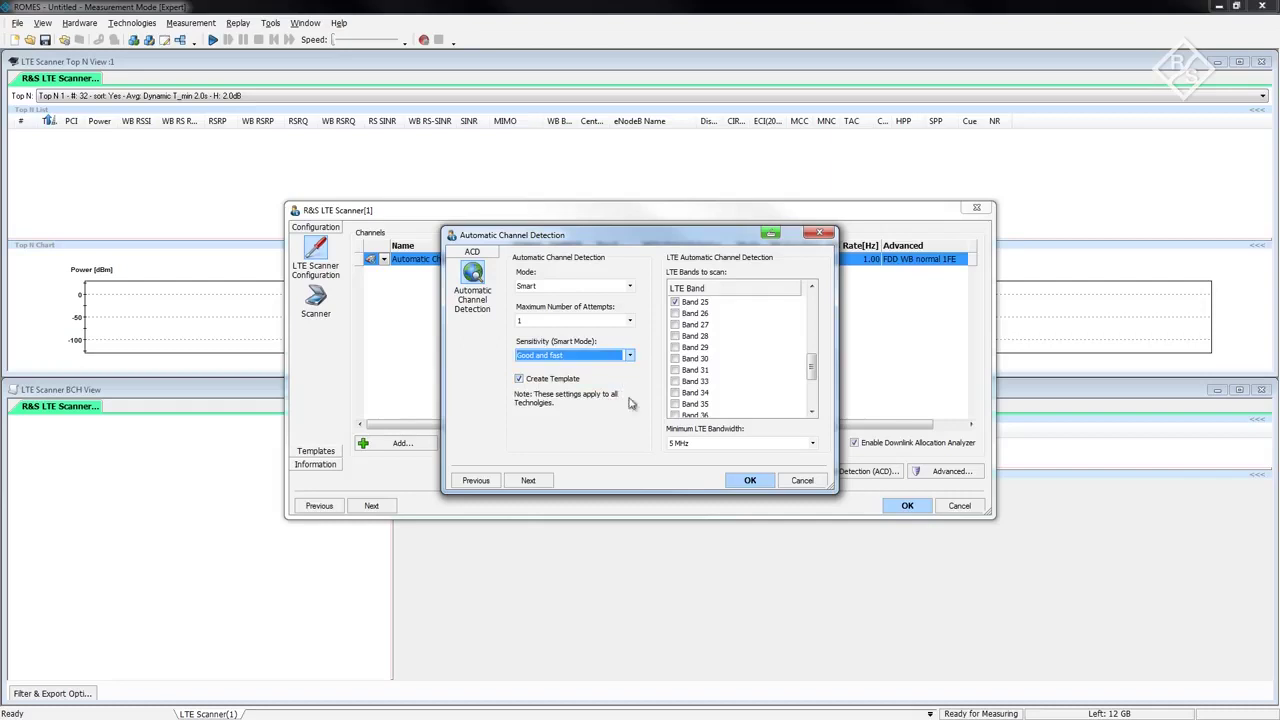
click(750, 482)
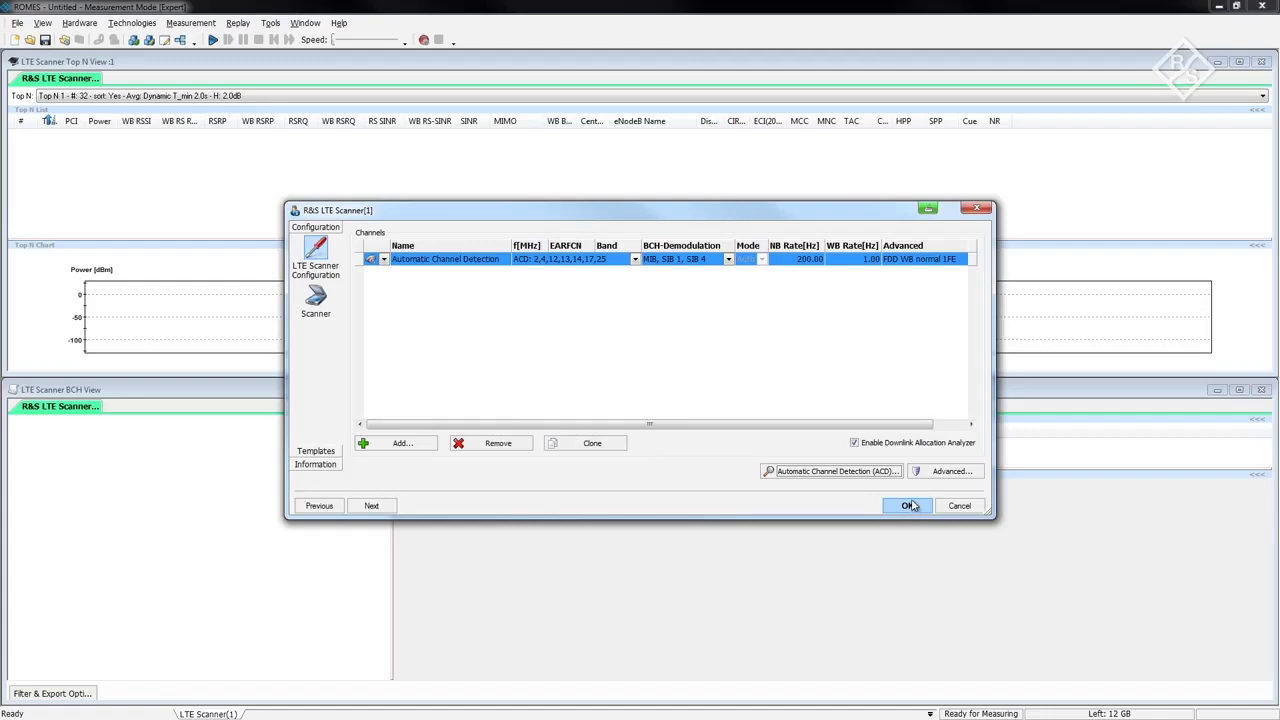
Check the BCH demodulator's minimum SINR threshold in the advanced configuration and accept the LTE scanner settings
click(930, 472)
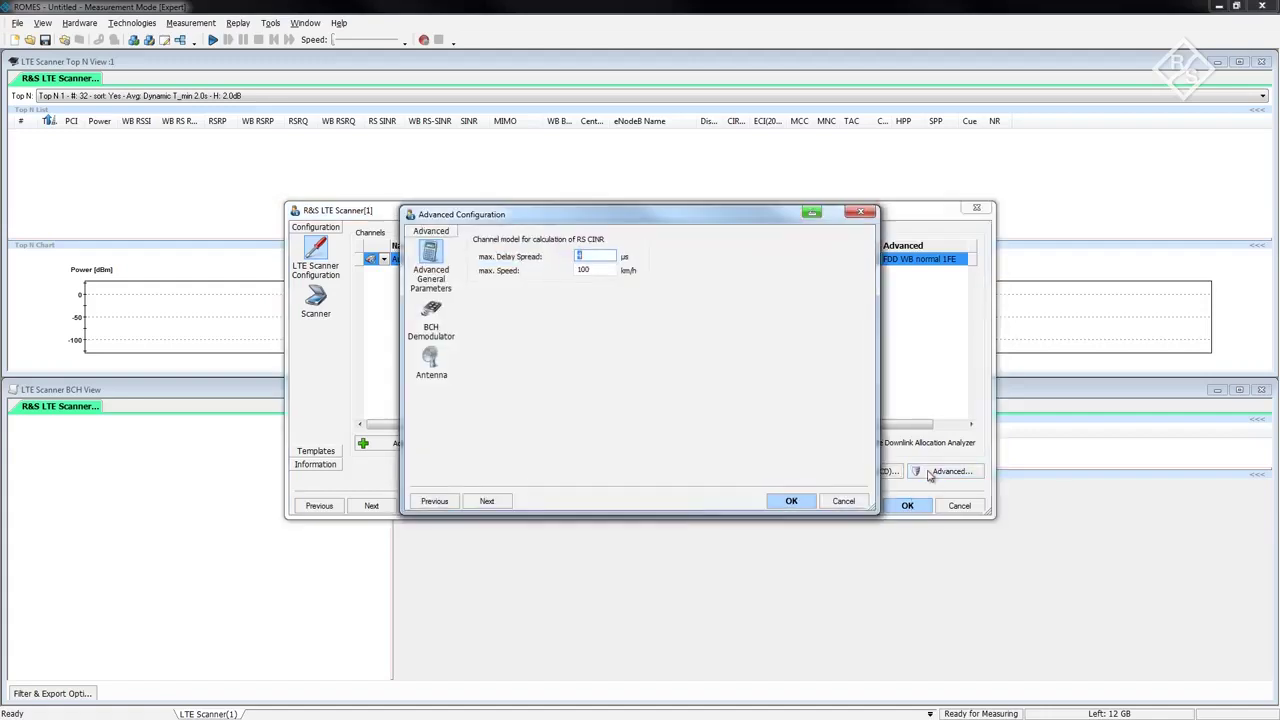
click(444, 317)
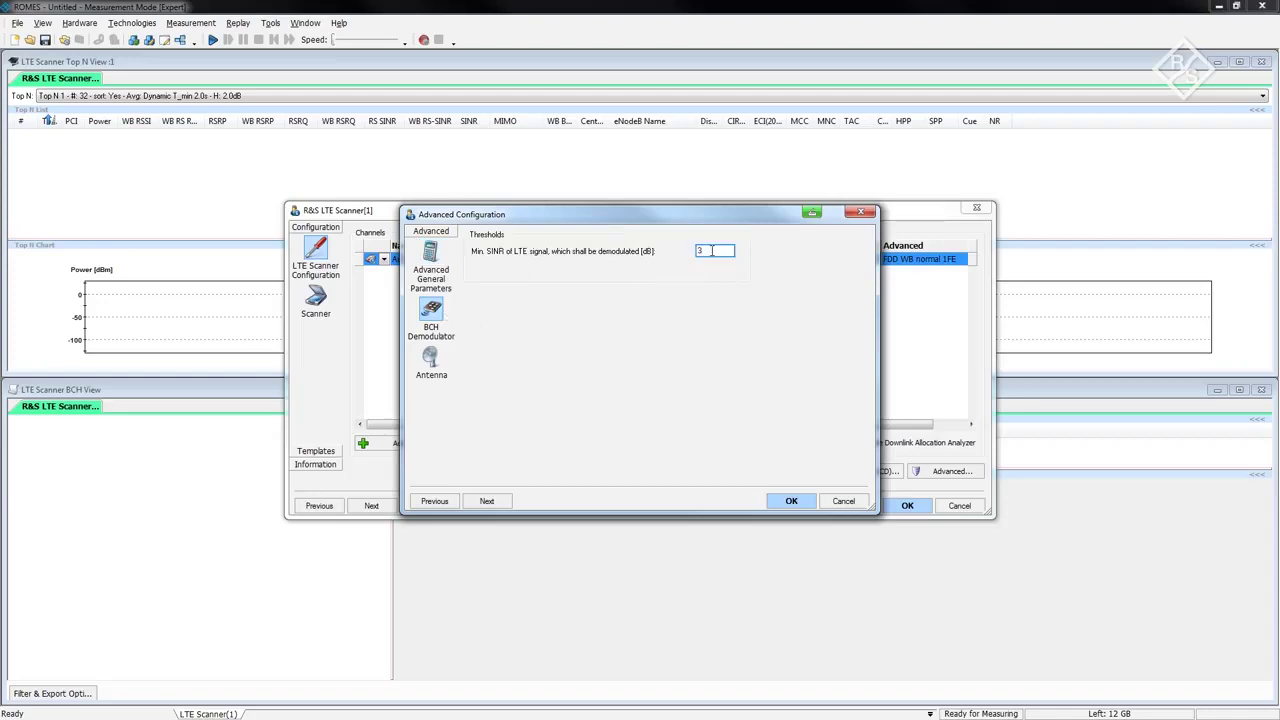
click(781, 502)
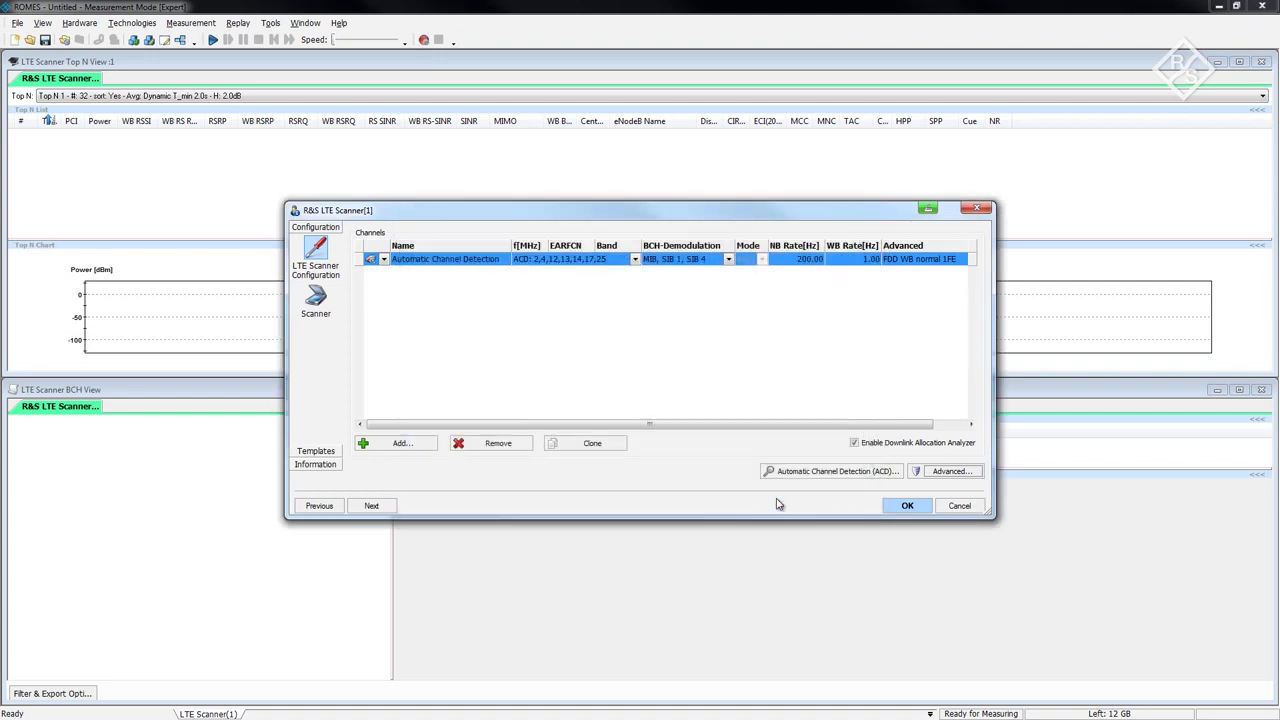
click(906, 505)
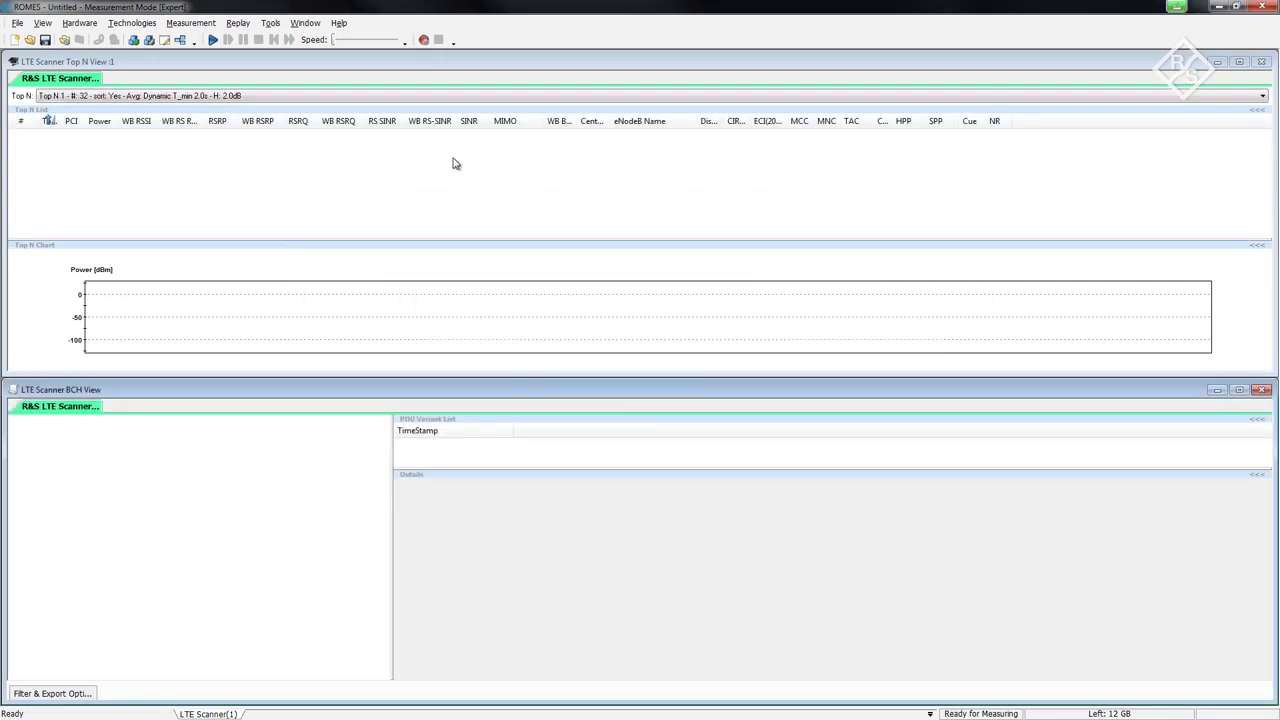
Start recording the measurement to test.rscmd in the MeasData folder, replacing the existing file
click(424, 40)
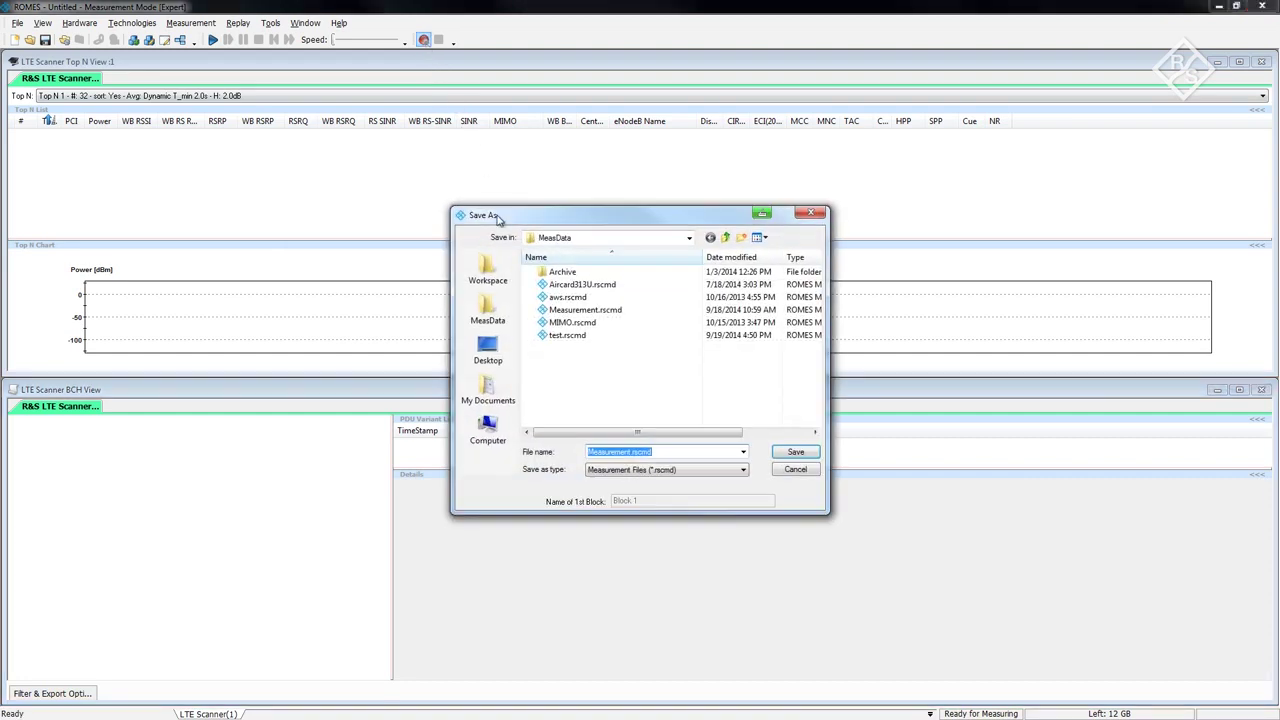
double_click(556, 336)
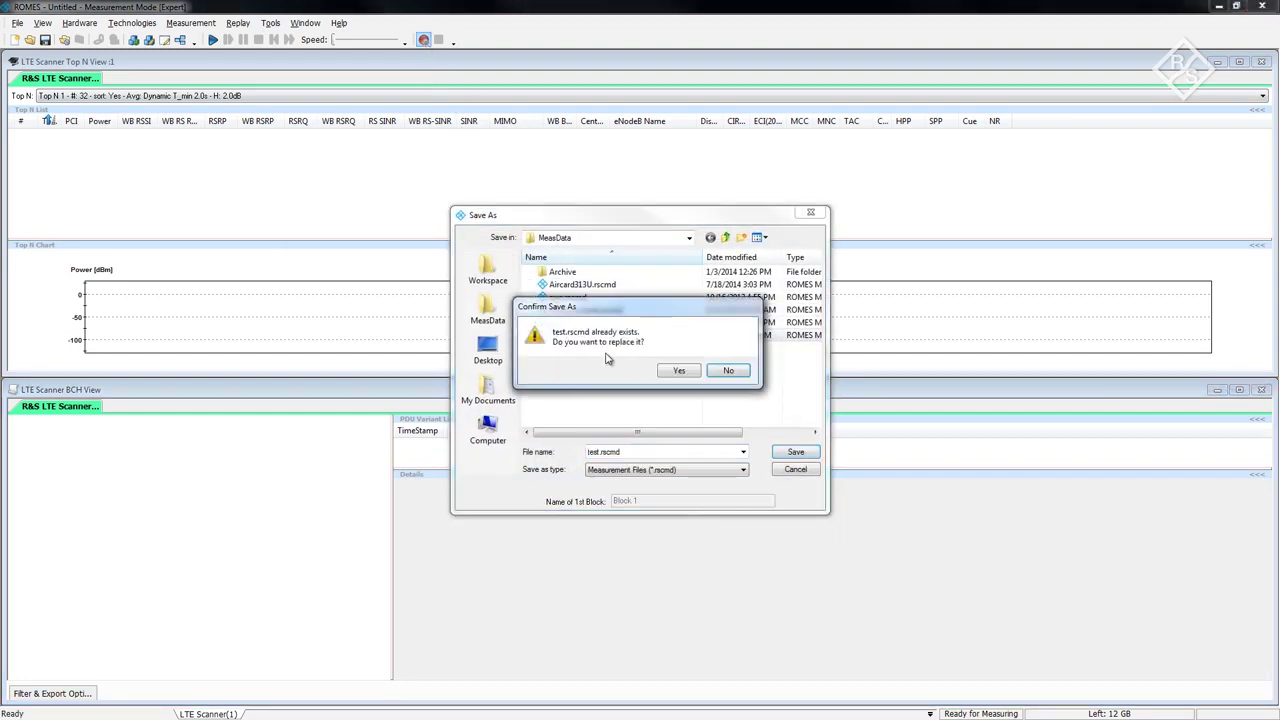
click(672, 370)
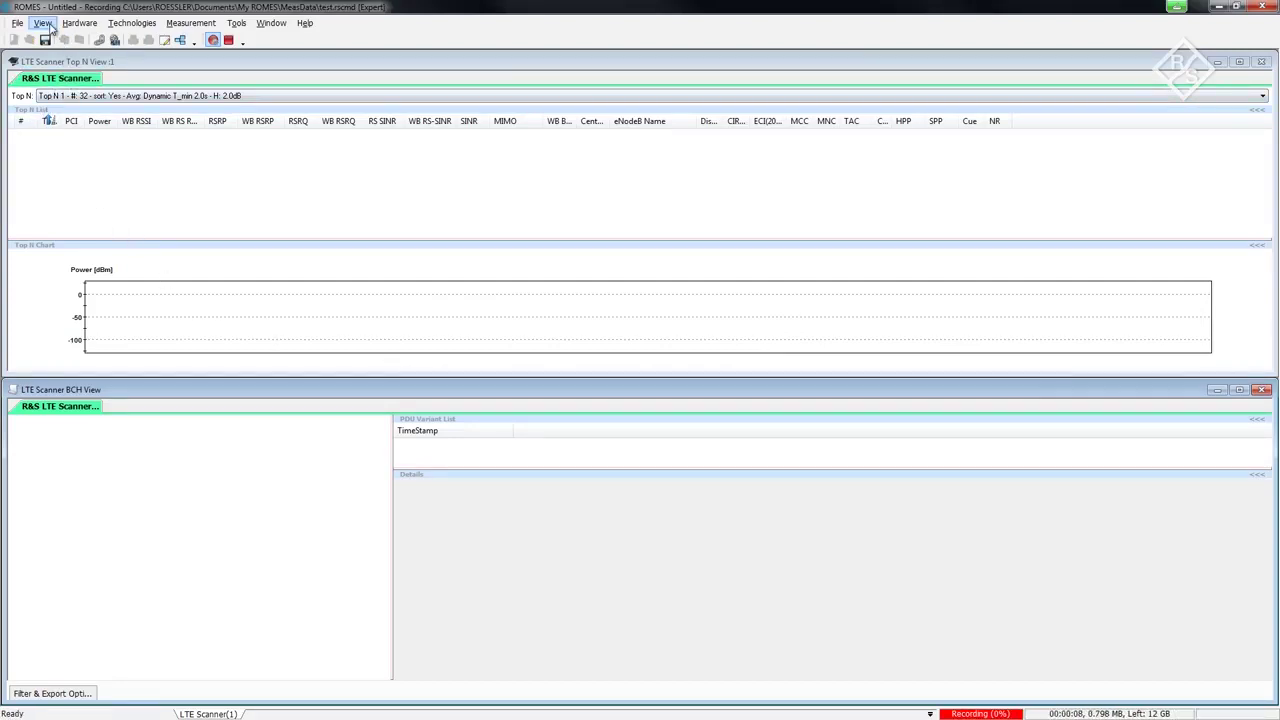
Show the Output bar with the ROMES messages about found carriers, and collapse it to the side with auto-hide
click(45, 24)
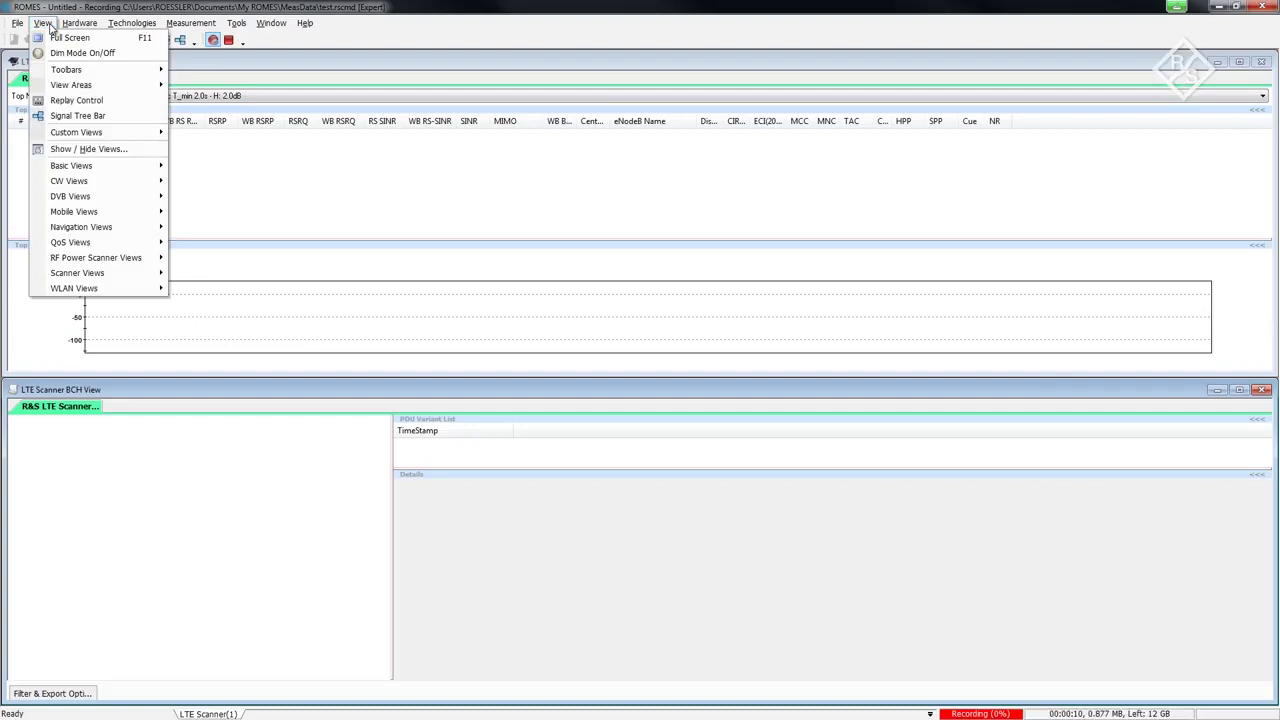
mouse_move(105, 72)
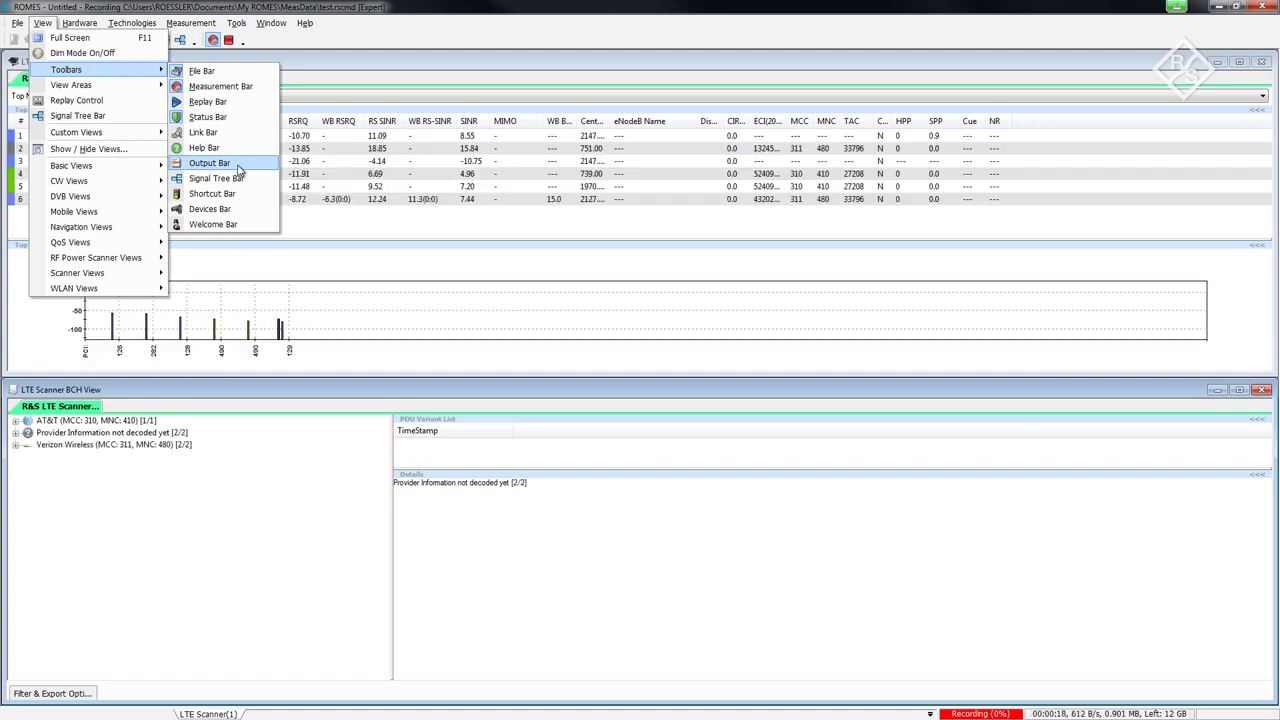
click(210, 163)
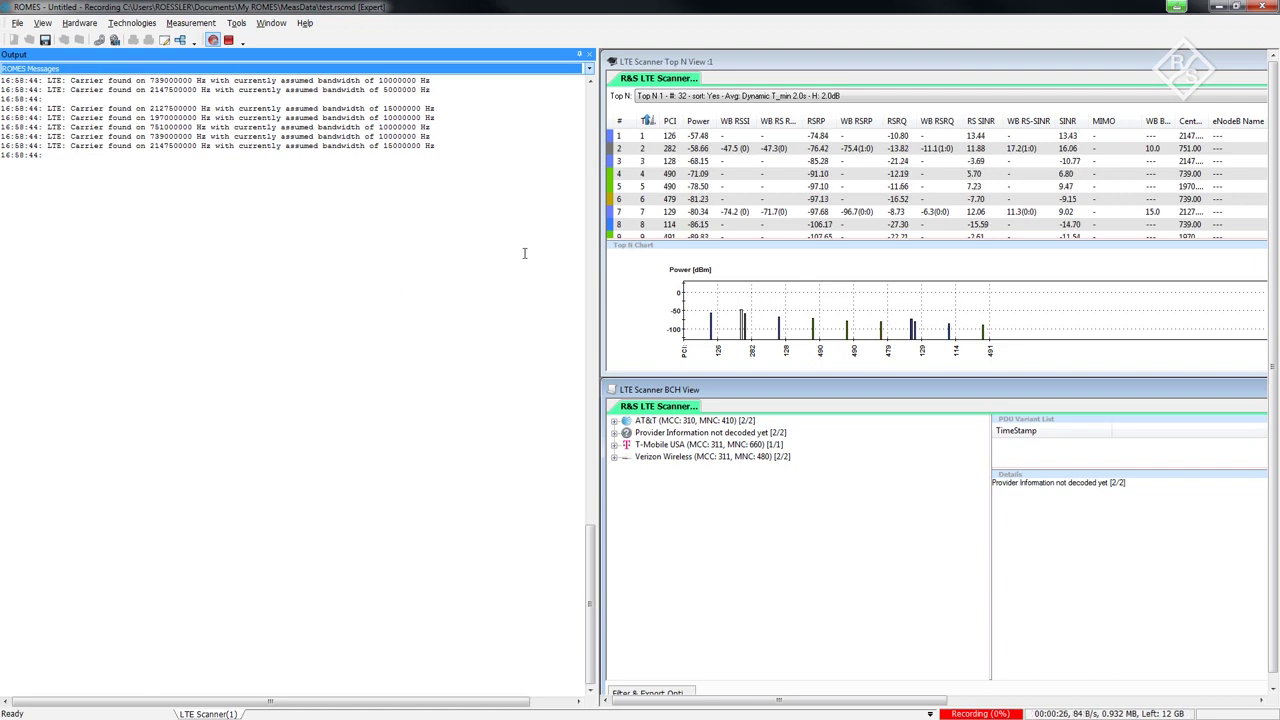
click(580, 57)
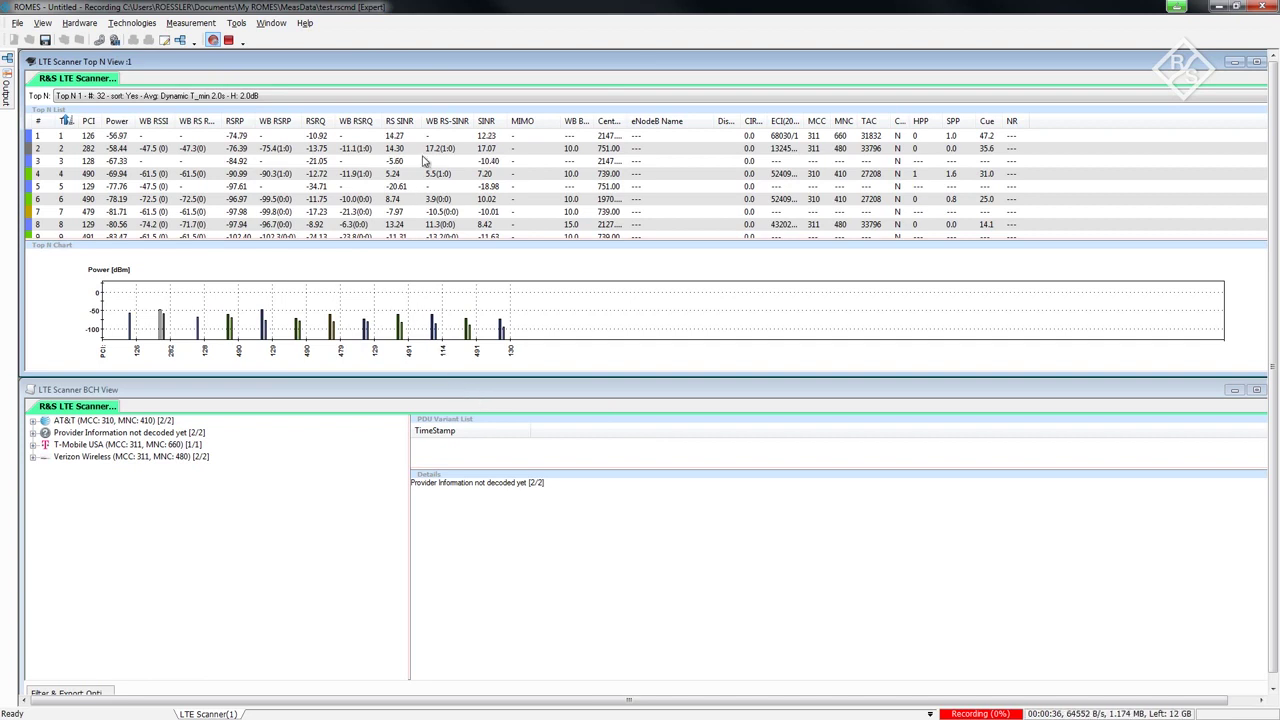
Widen the bandwidth, center frequency and EARFCN columns of the Top N list, and expand AT&T, Verizon Wireless and T-Mobile USA in the BCH view
mouse_move(630, 121)
mouse_down()
mouse_move(672, 121)
mouse_move(617, 121)
mouse_up()
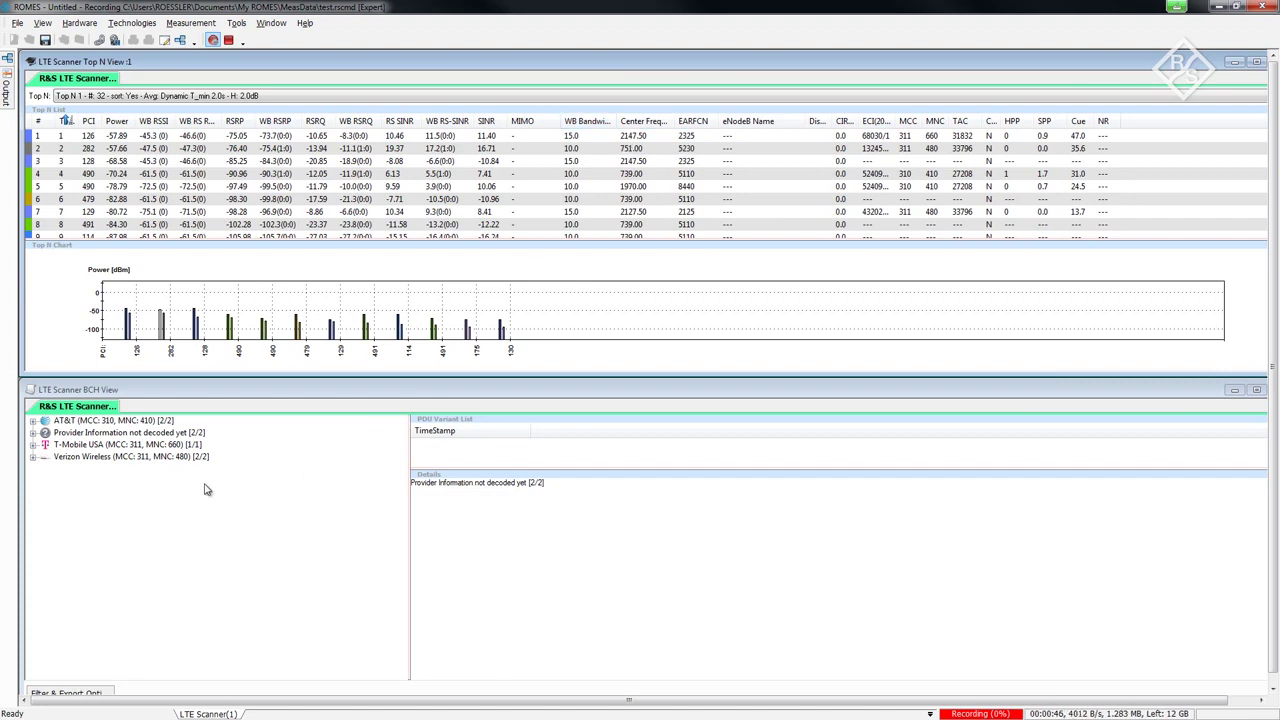
click(32, 421)
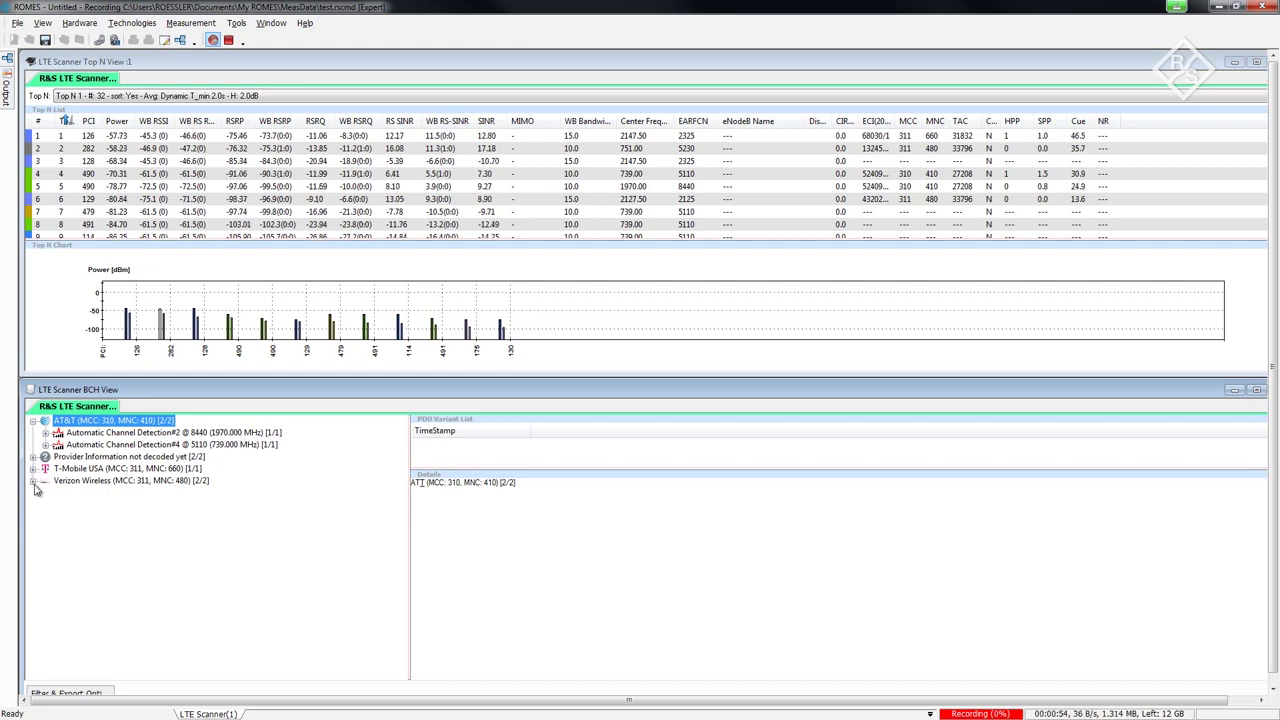
click(34, 481)
click(33, 468)
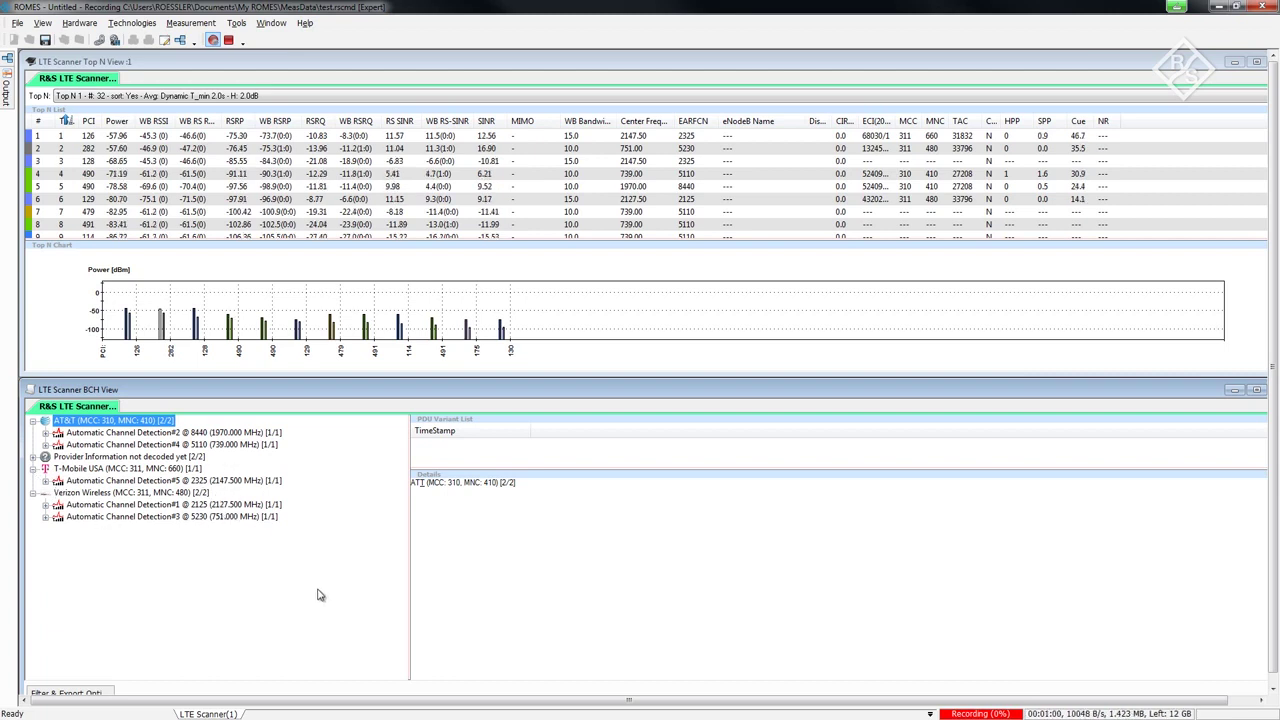
Create a new view area named "RF power scan"
right_click(284, 712)
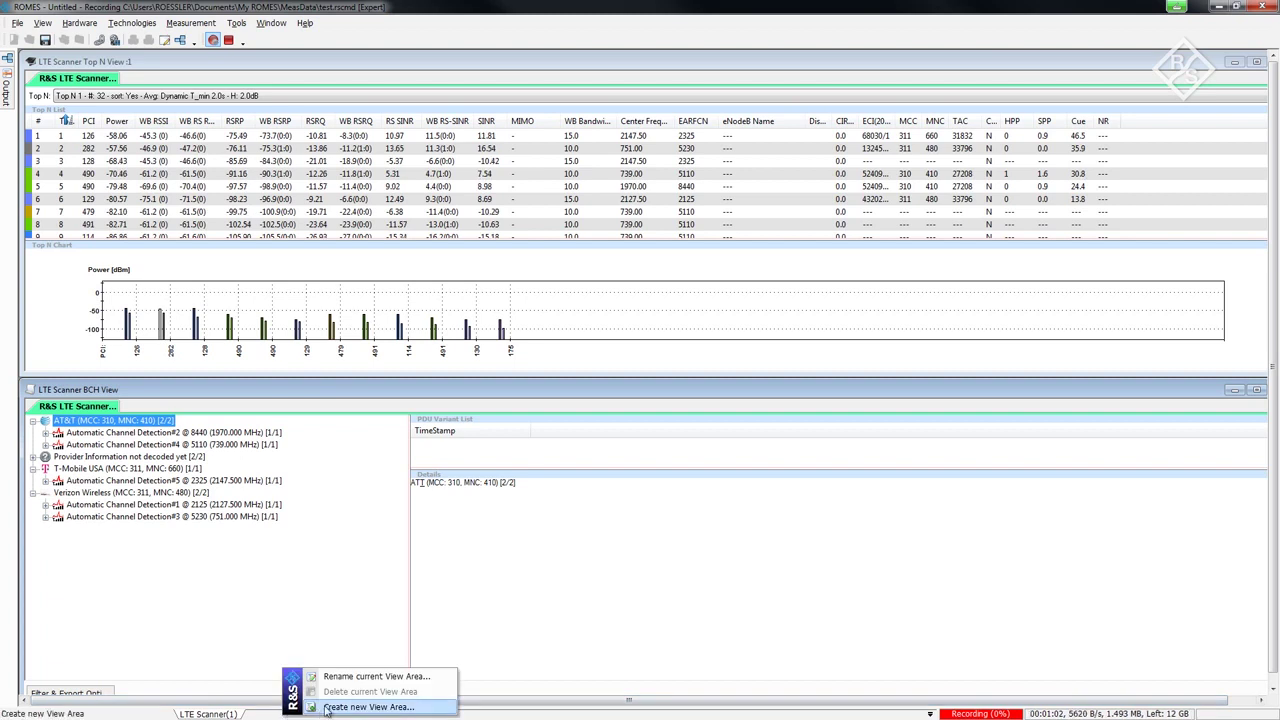
click(368, 707)
text(RF power scan)
key(Return)
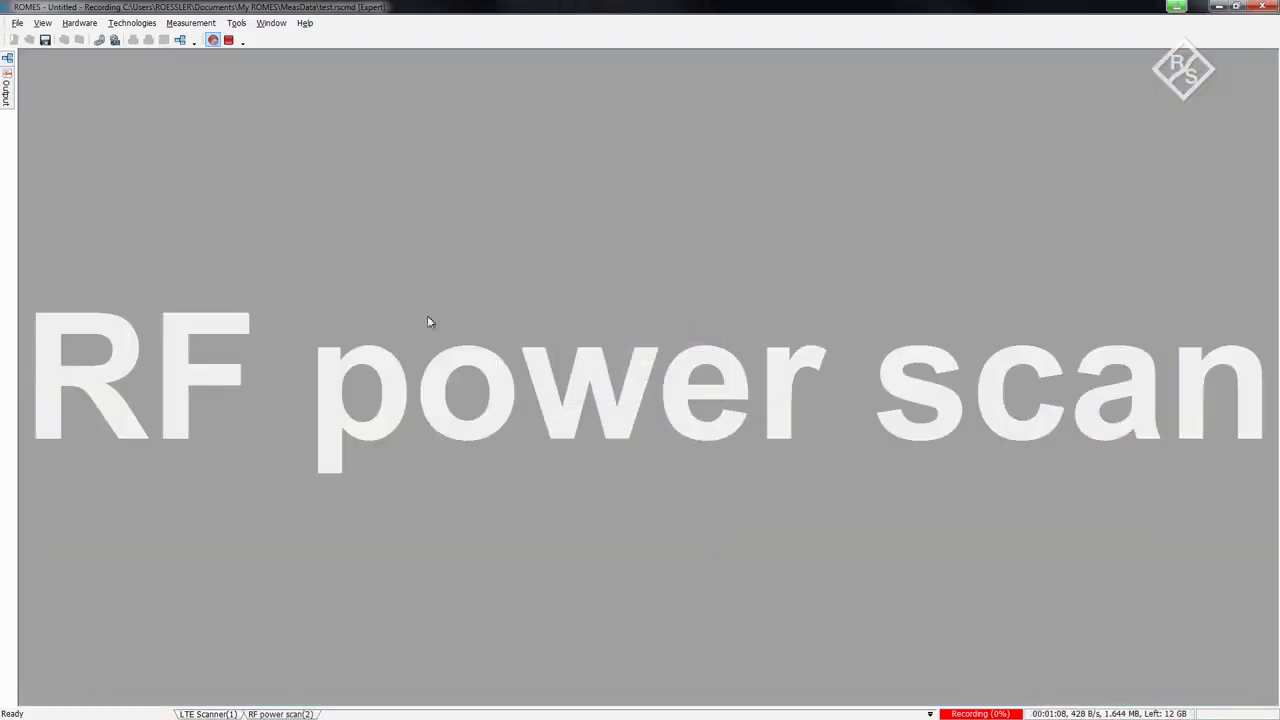
Add an RF Power Spectrum View to the RF power scan view area and maximize it
click(42, 22)
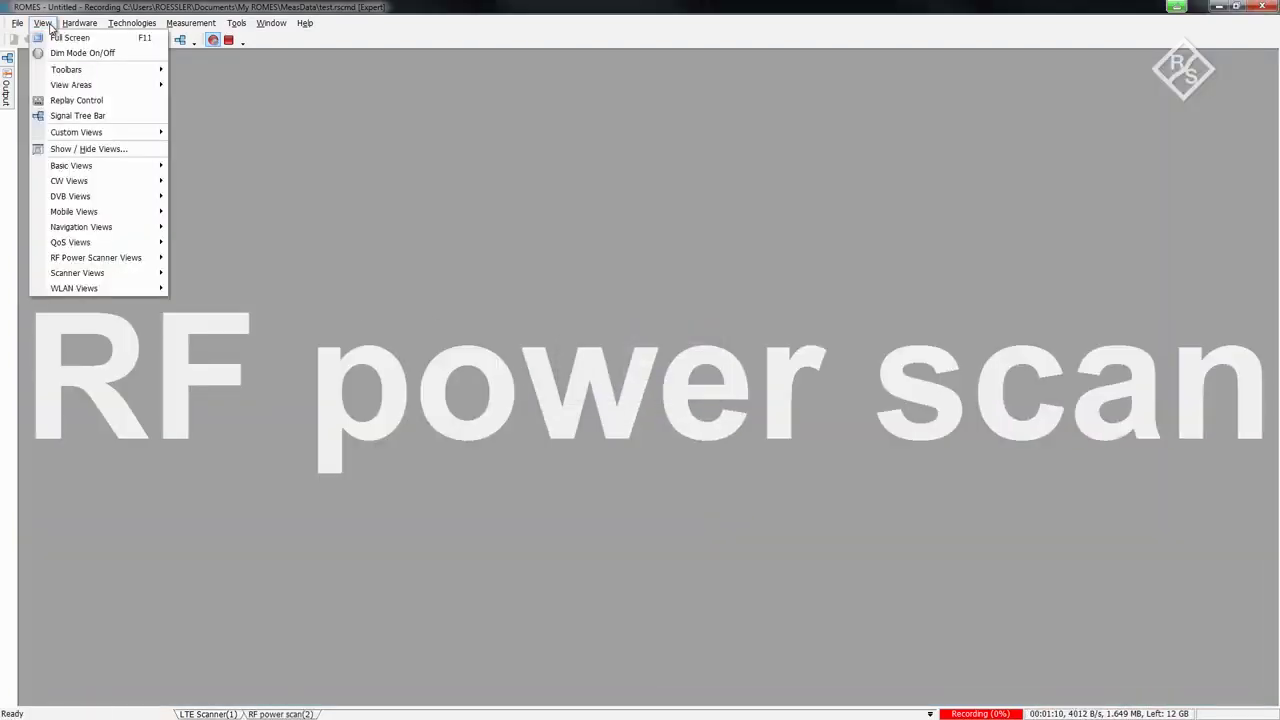
mouse_move(138, 260)
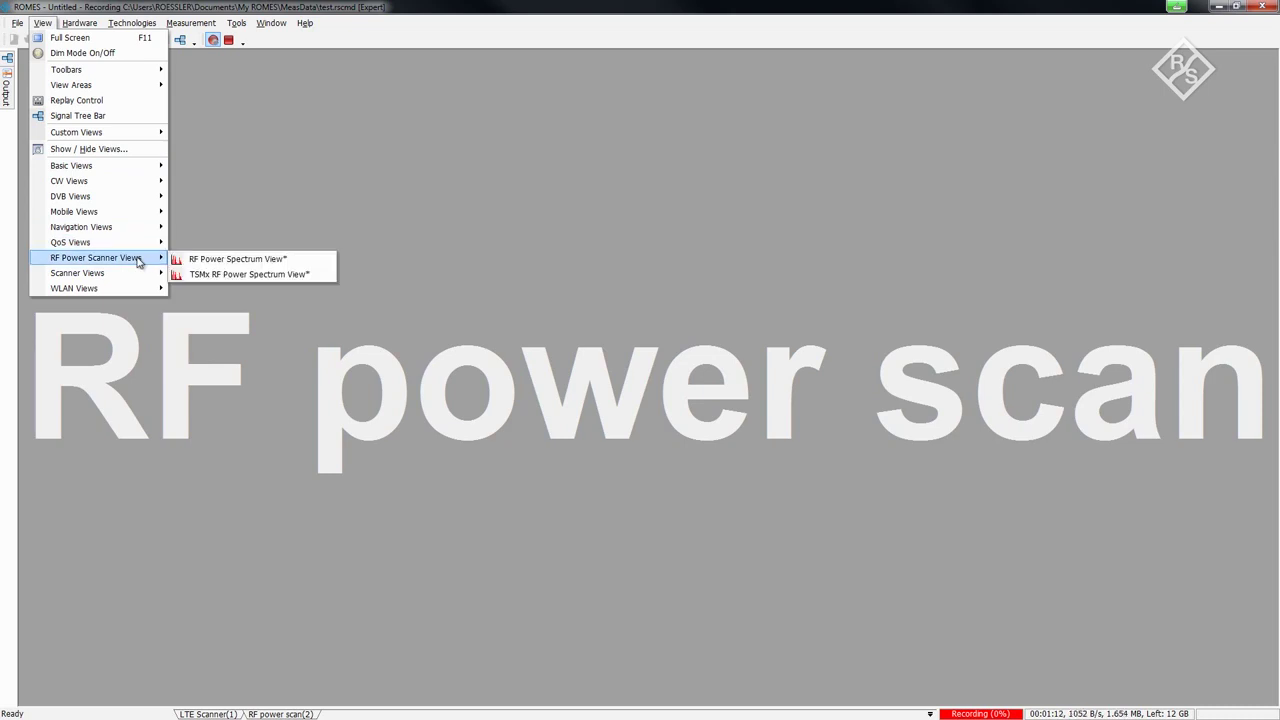
click(204, 265)
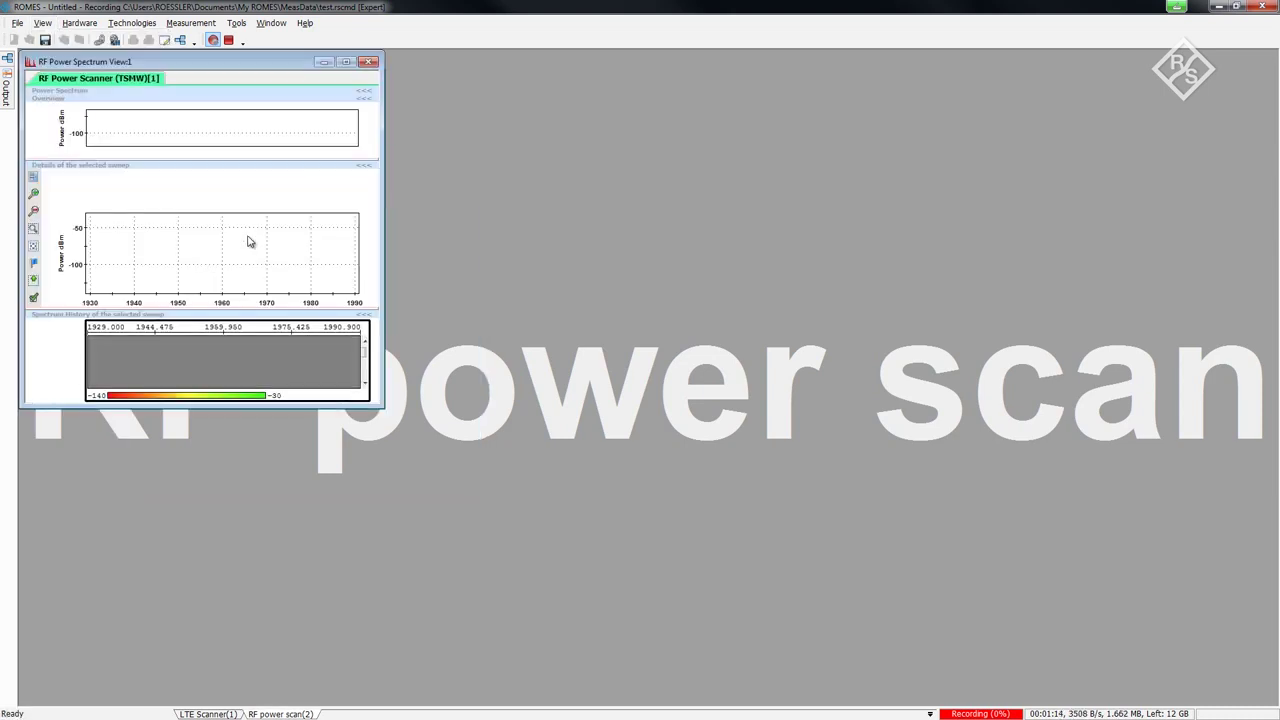
click(346, 62)
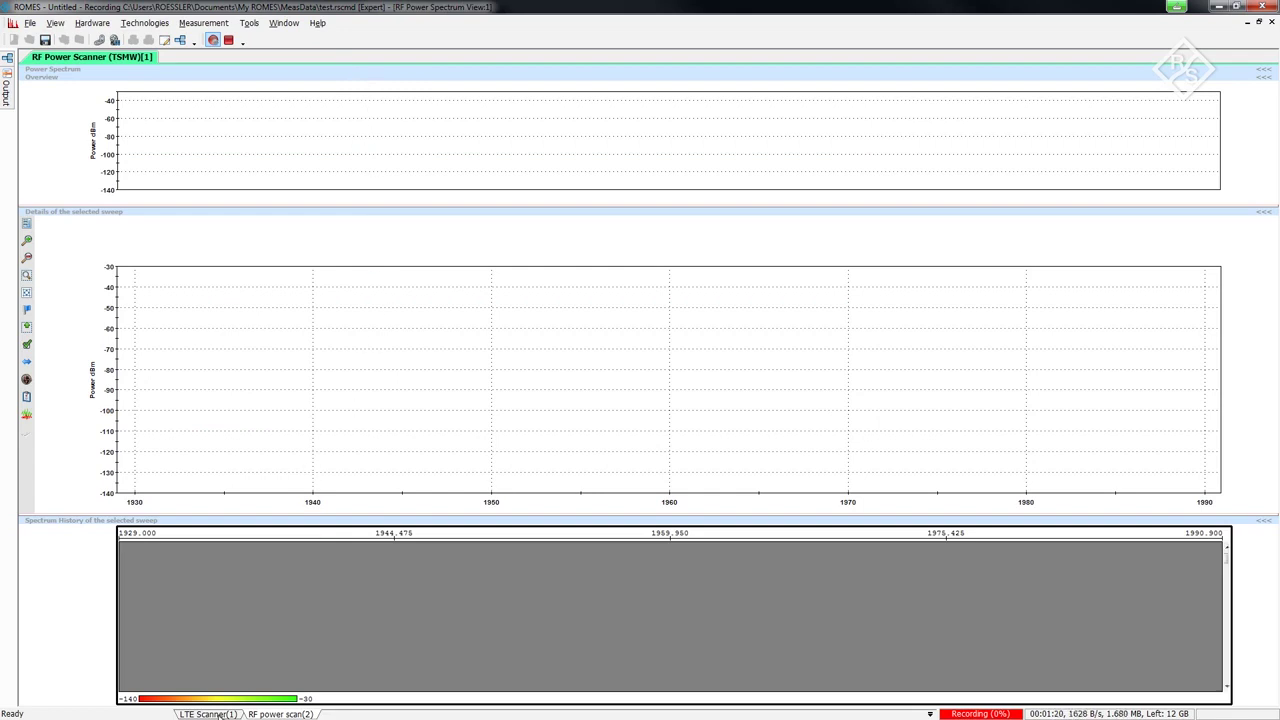
Add the ACD Status View to the LTE Scanner view area
click(212, 714)
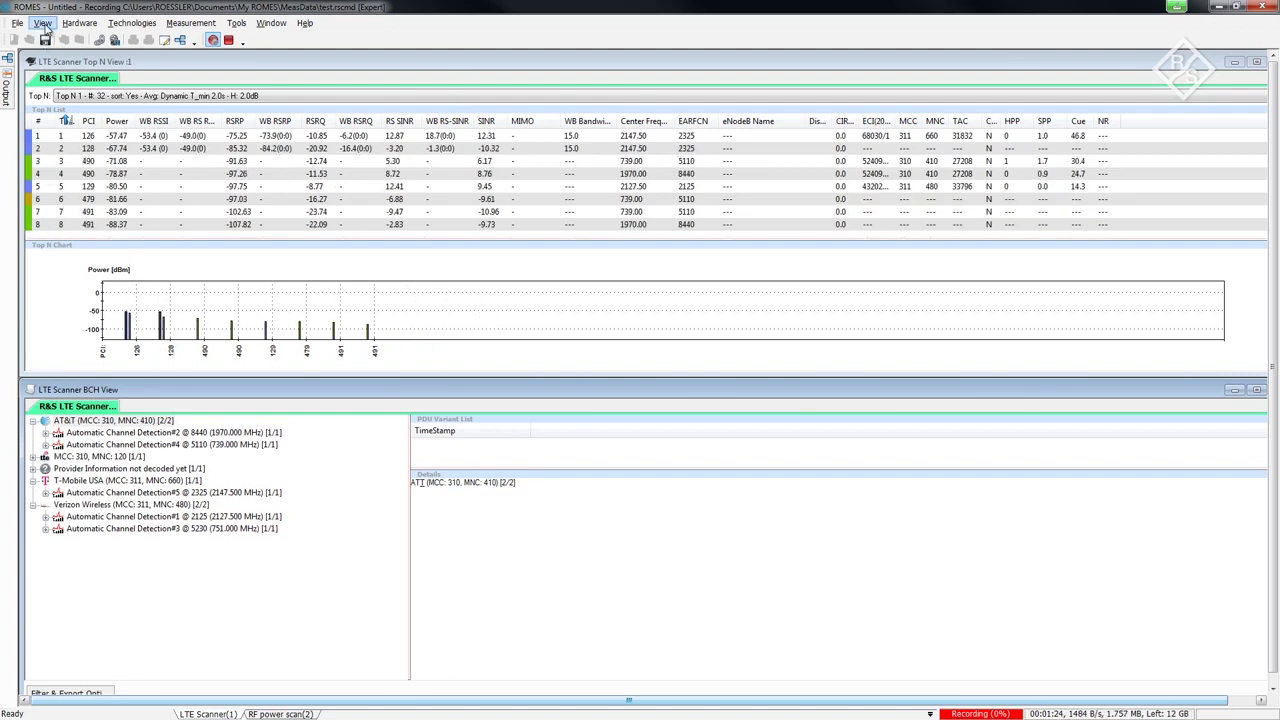
click(43, 23)
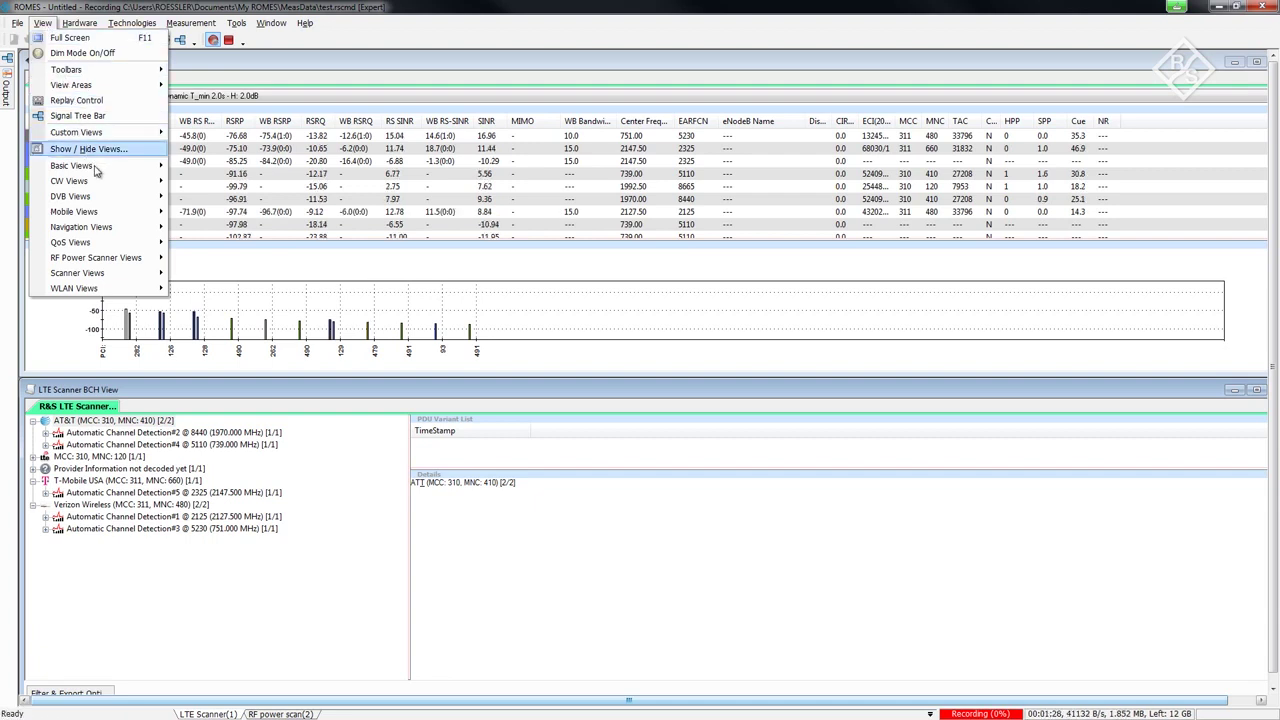
mouse_move(98, 166)
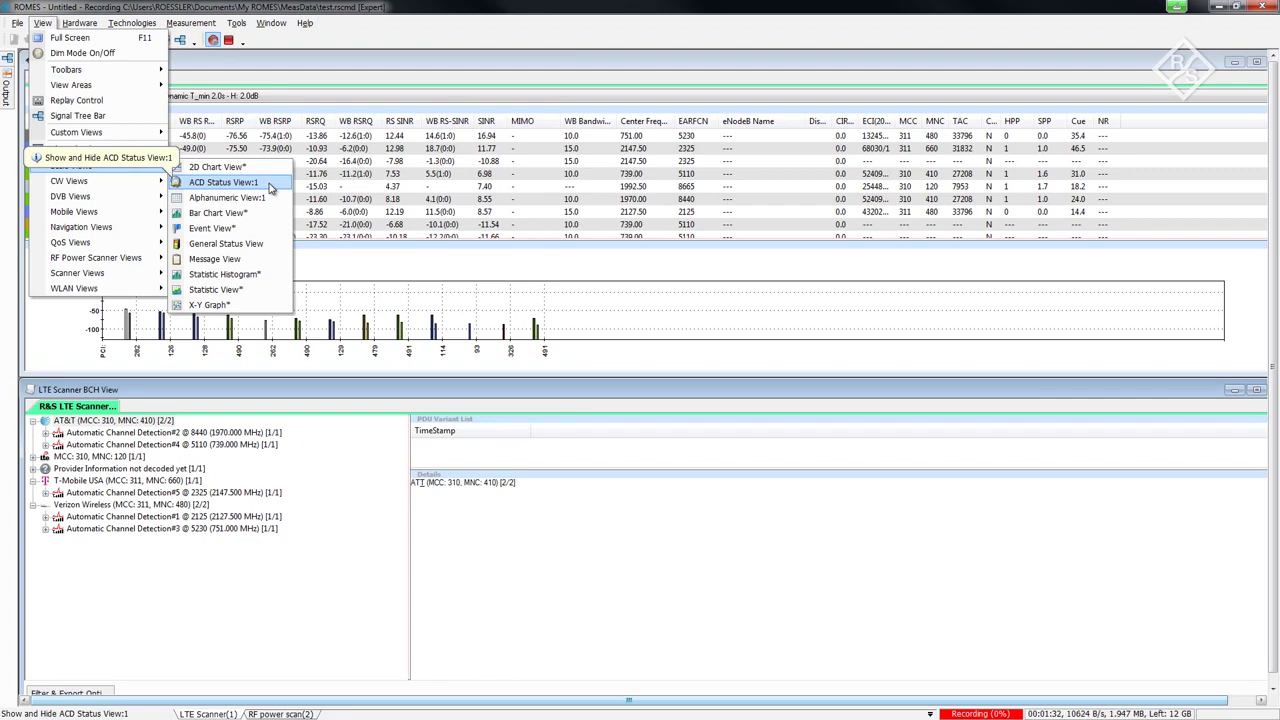
click(270, 185)
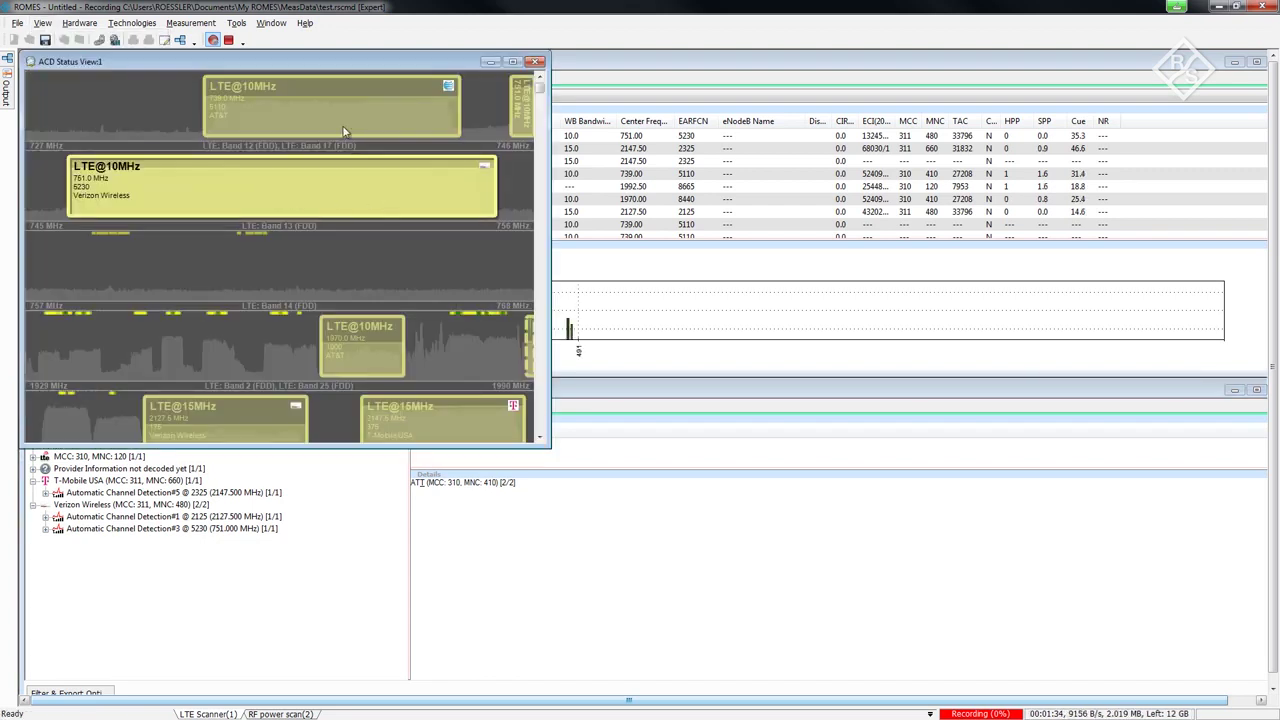
Tile the LTE Scanner view area's windows horizontally and maximize the ACD Status View
click(271, 24)
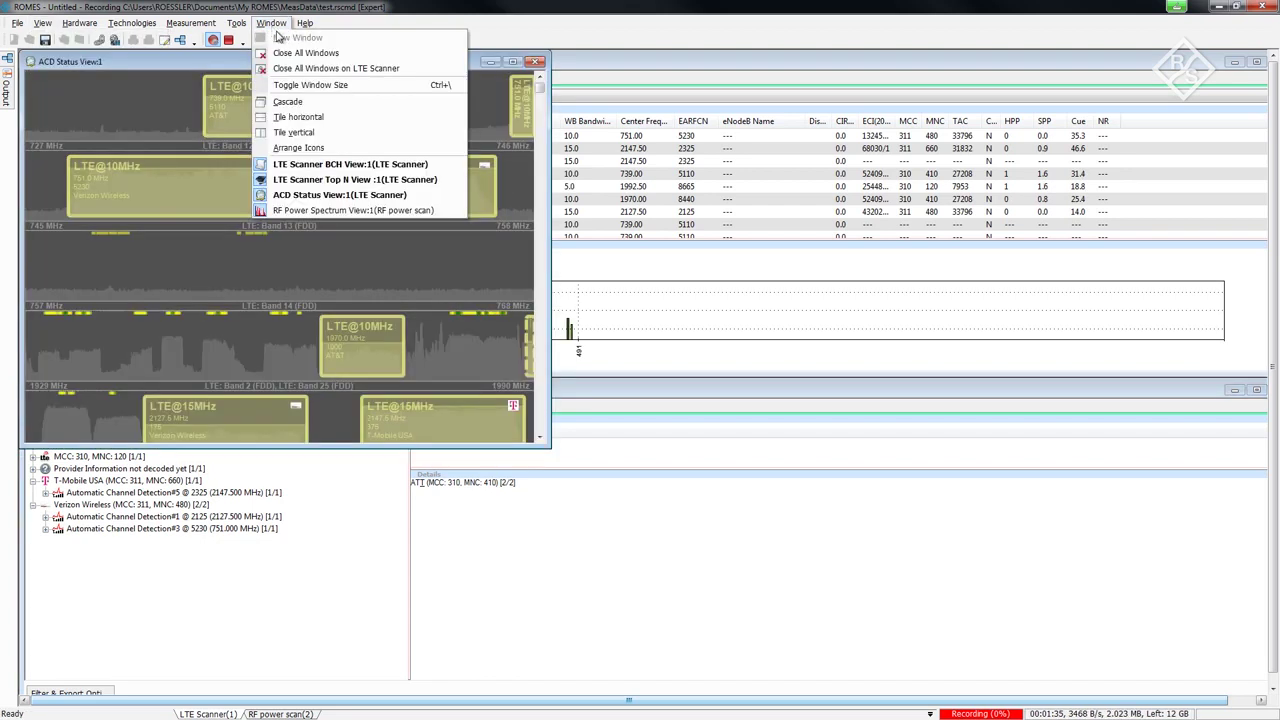
click(317, 121)
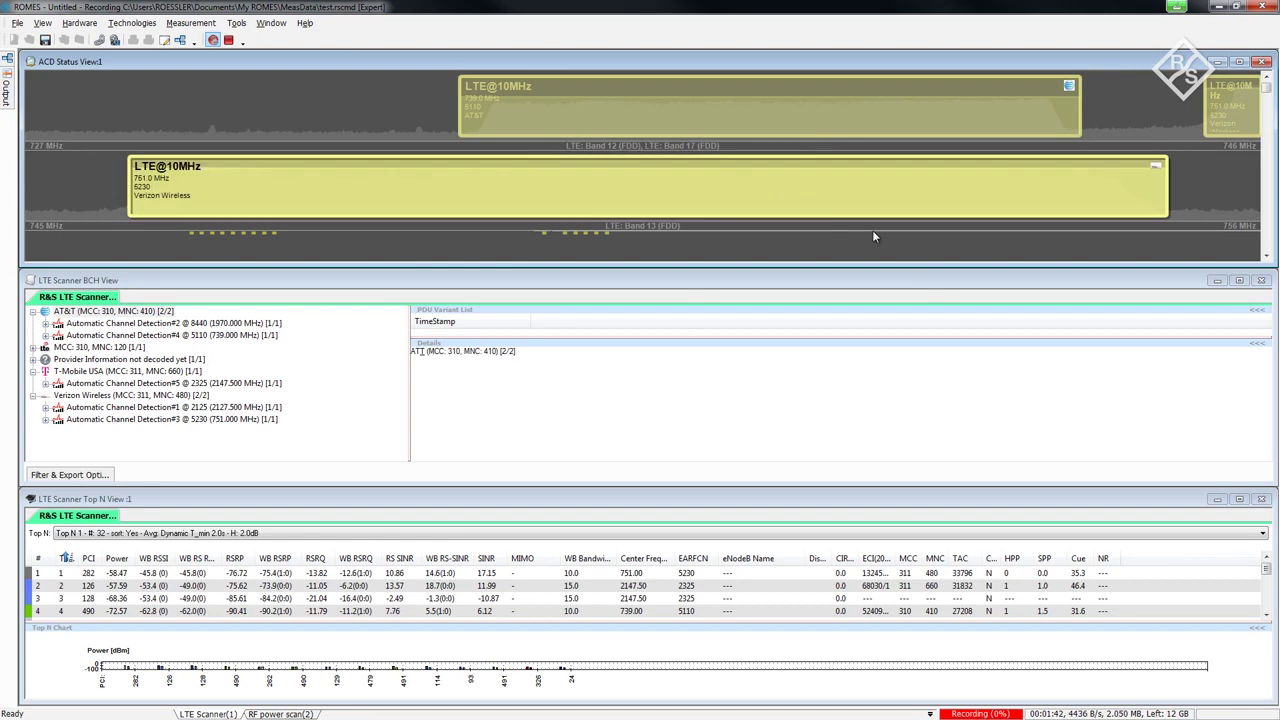
click(1239, 62)
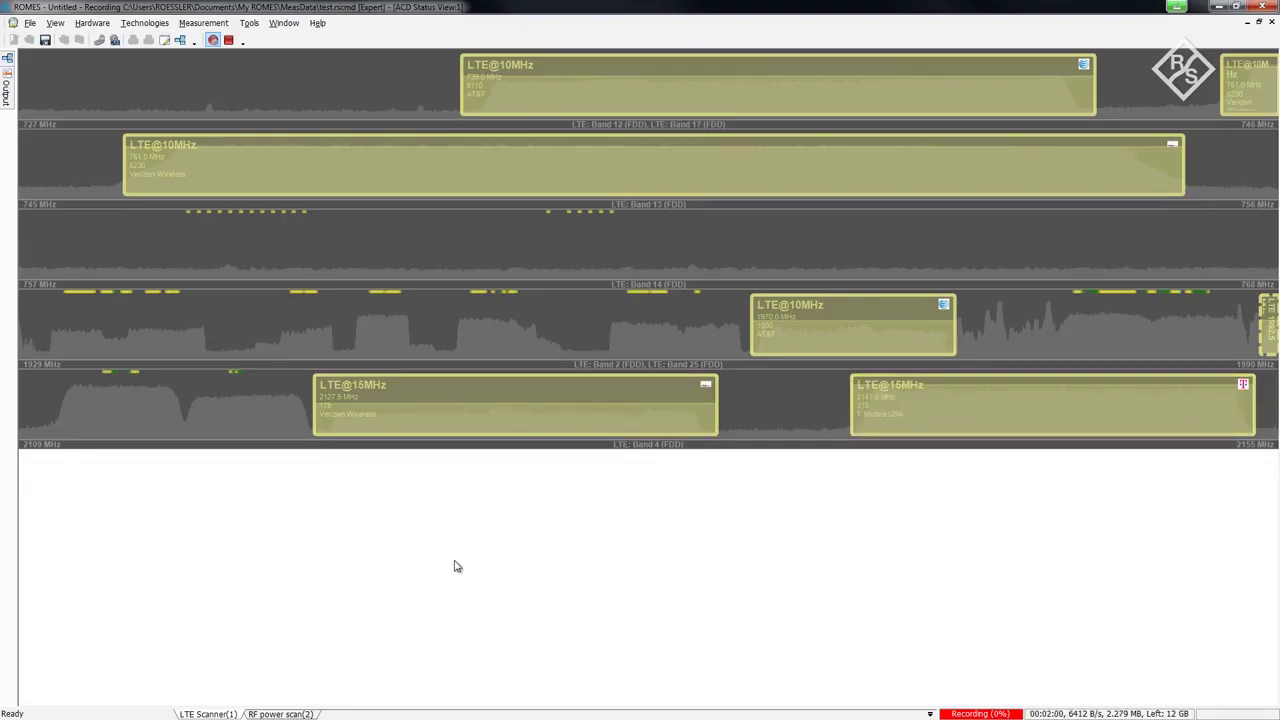
Examine the sweep details of LTE bands 4, 12, 13, 14, 17 and 25 in the RF power scan view area
click(279, 714)
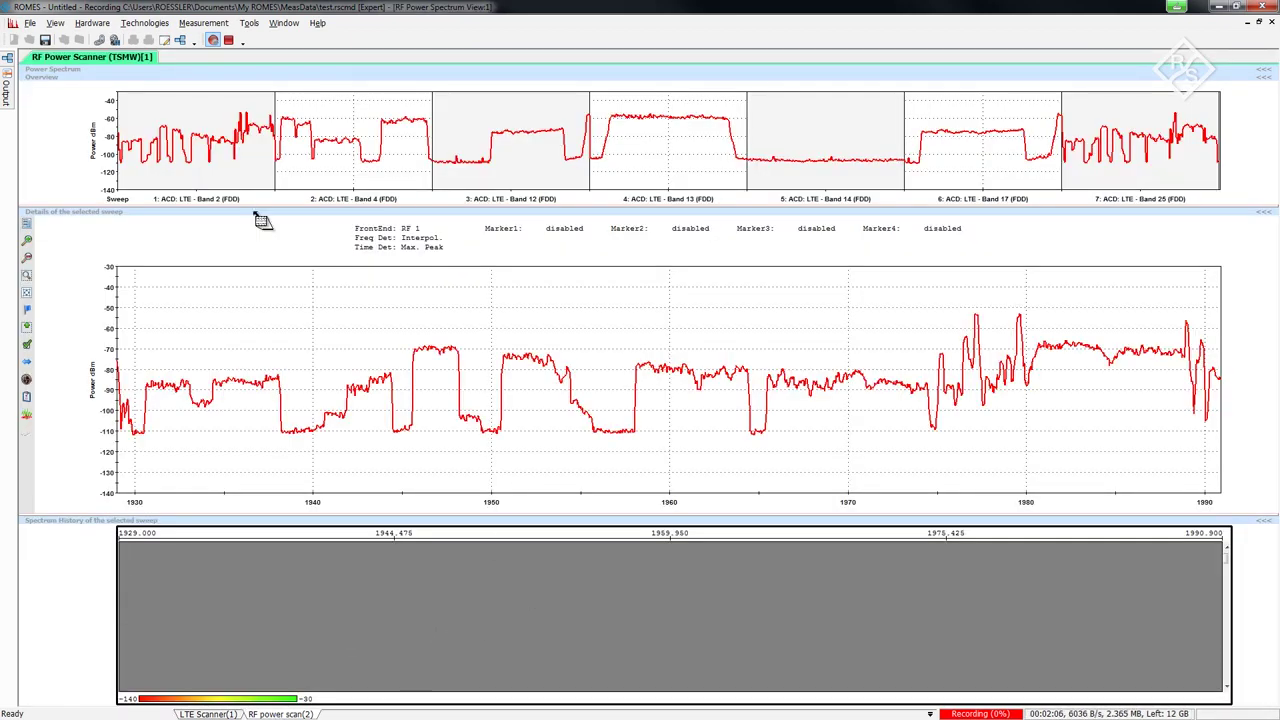
click(385, 130)
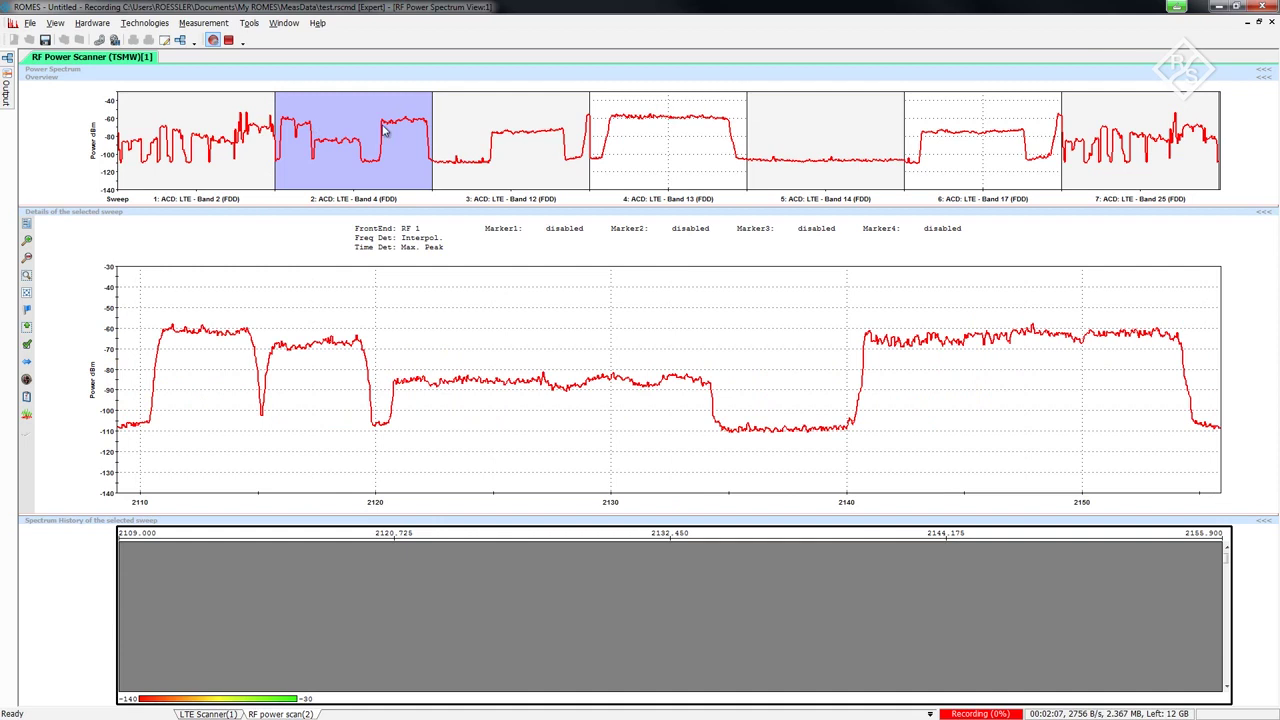
click(498, 133)
click(661, 141)
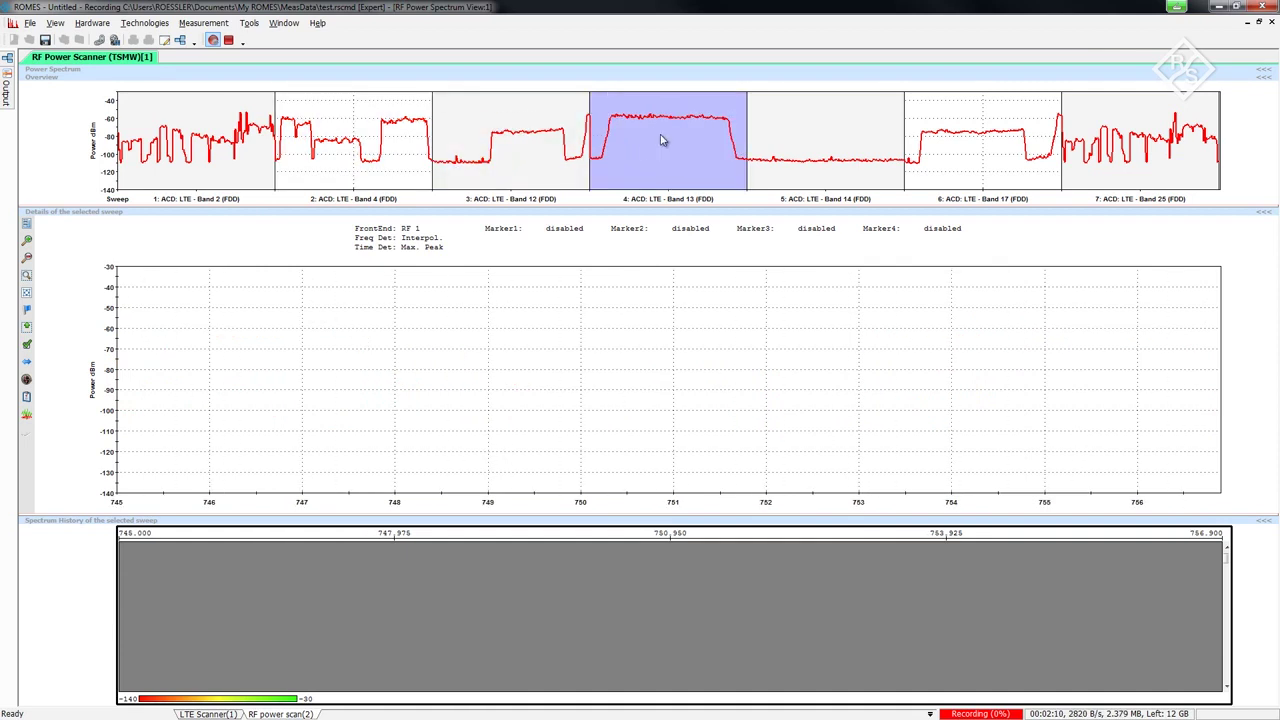
click(803, 140)
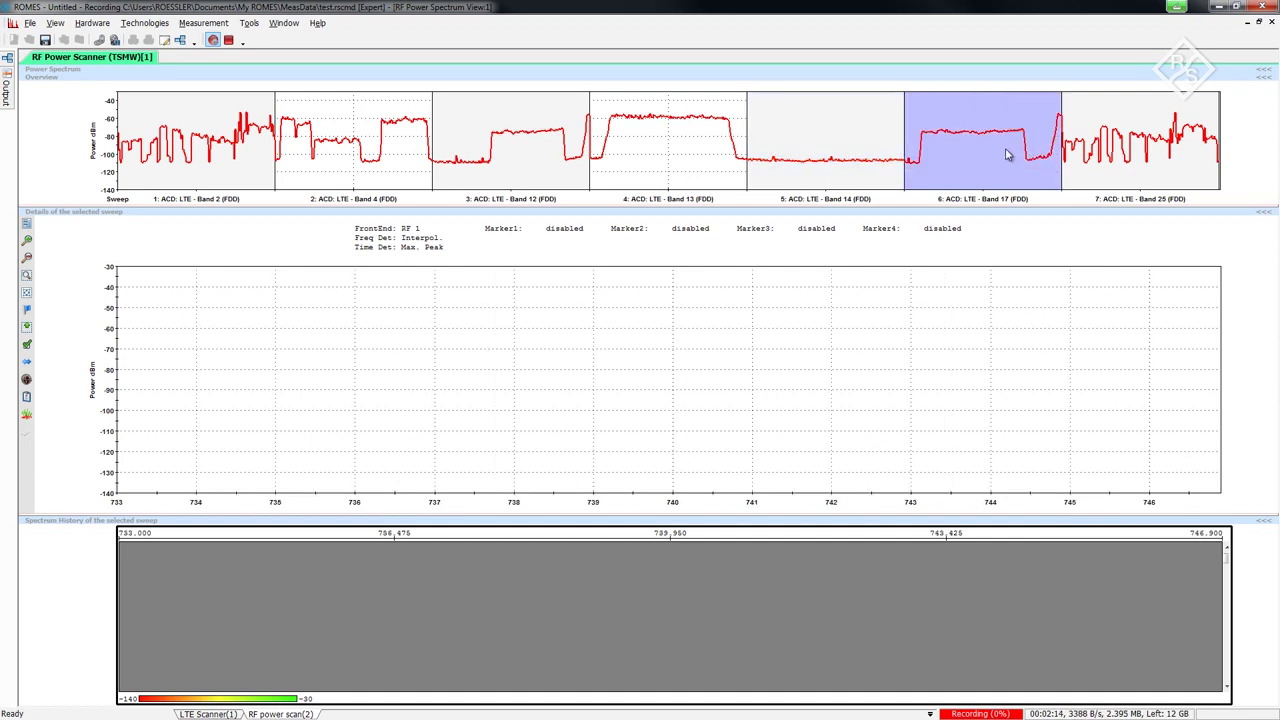
click(1121, 175)
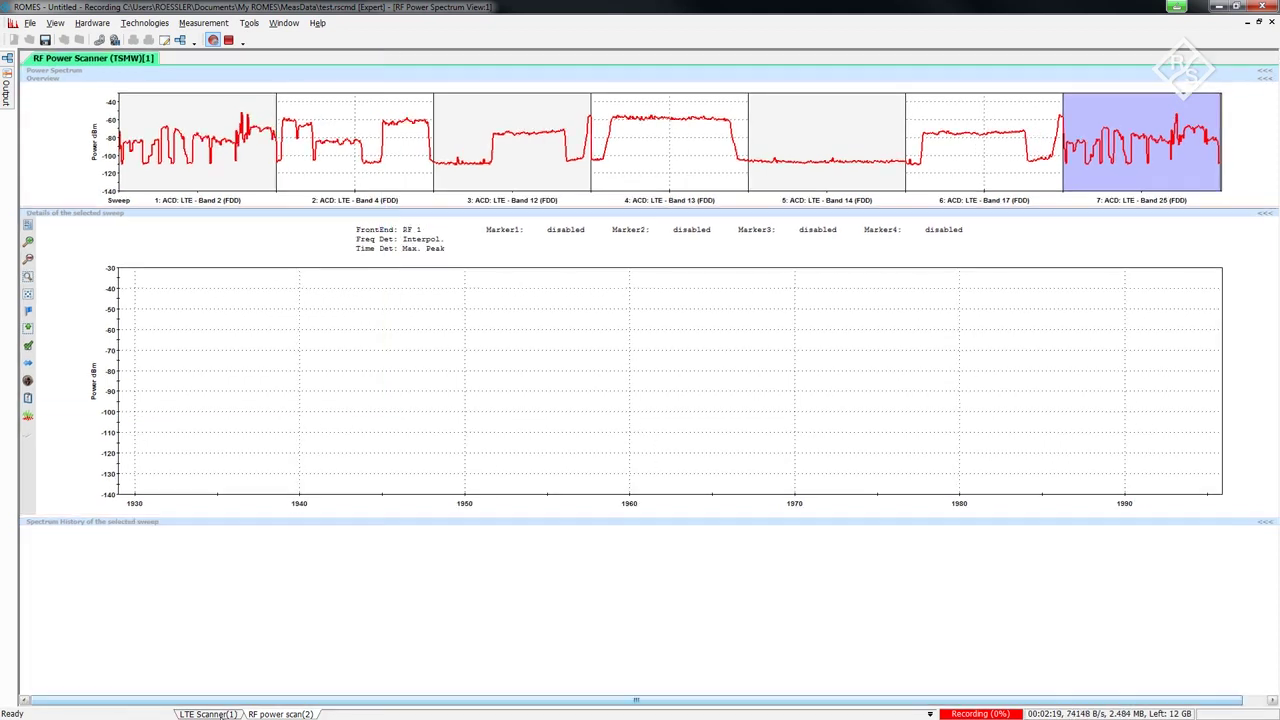
Return to the LTE Scanner view area and restore the ACD Status View to its tiled size
click(210, 714)
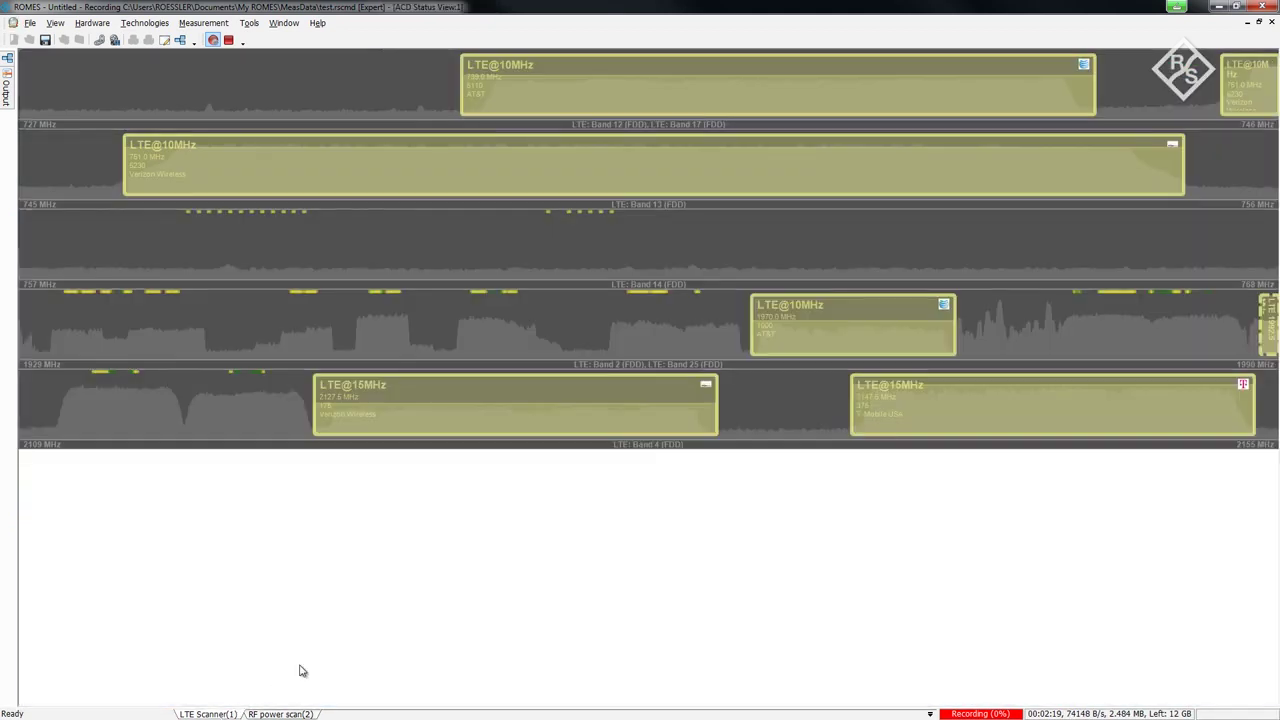
click(1263, 27)
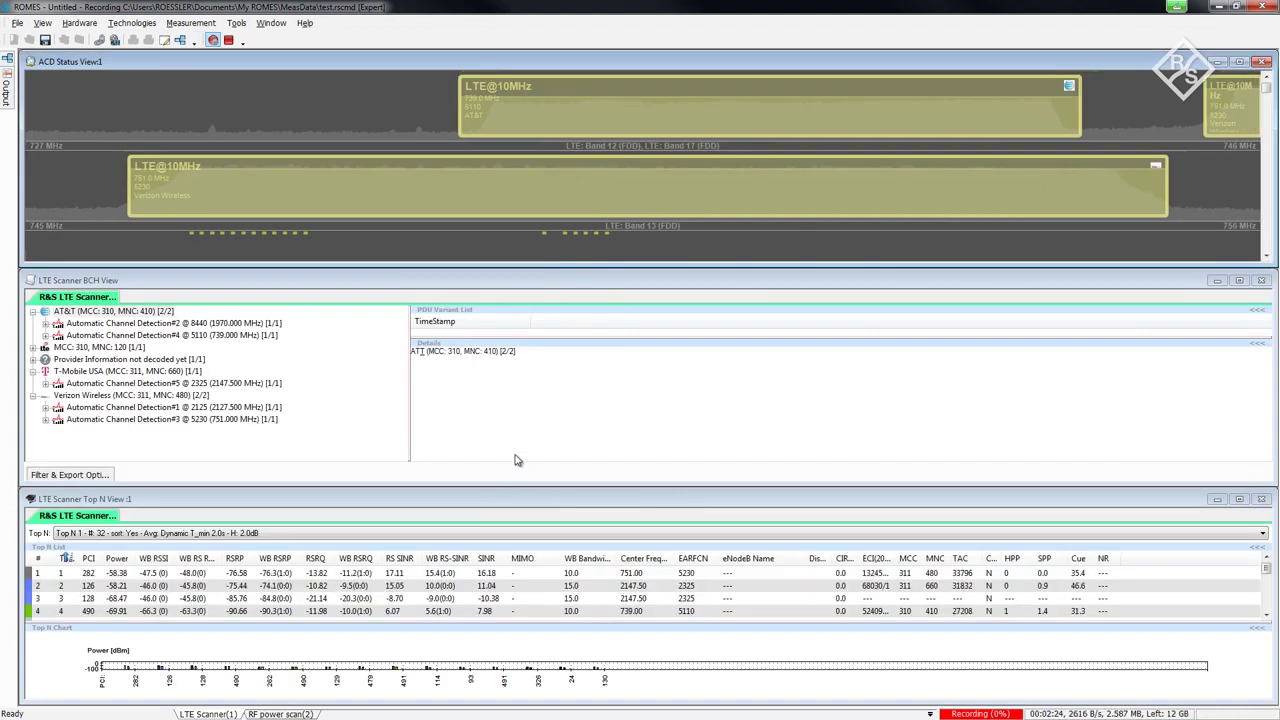